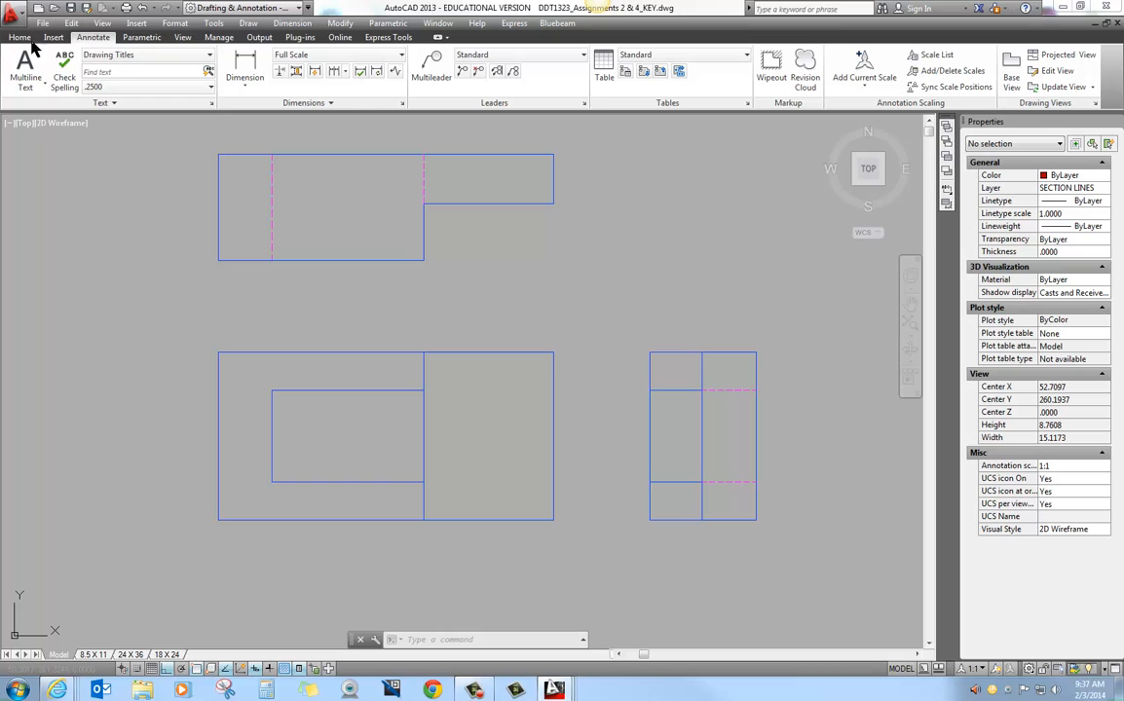
left_click(20, 38)
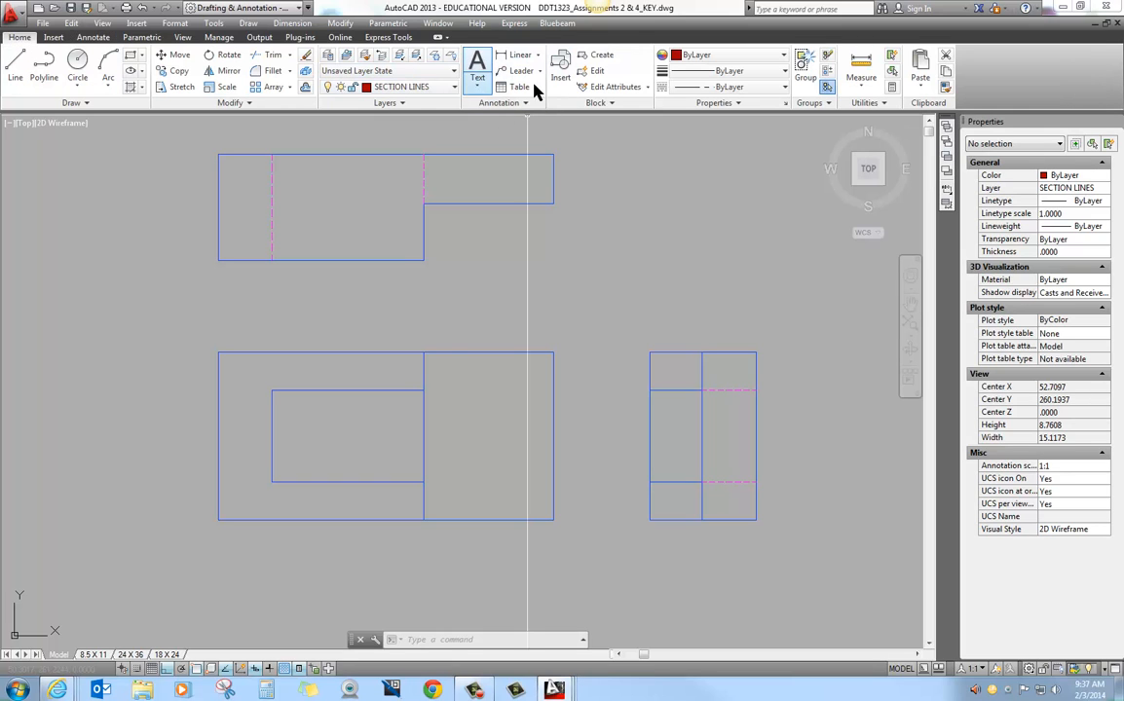
left_click(93, 38)
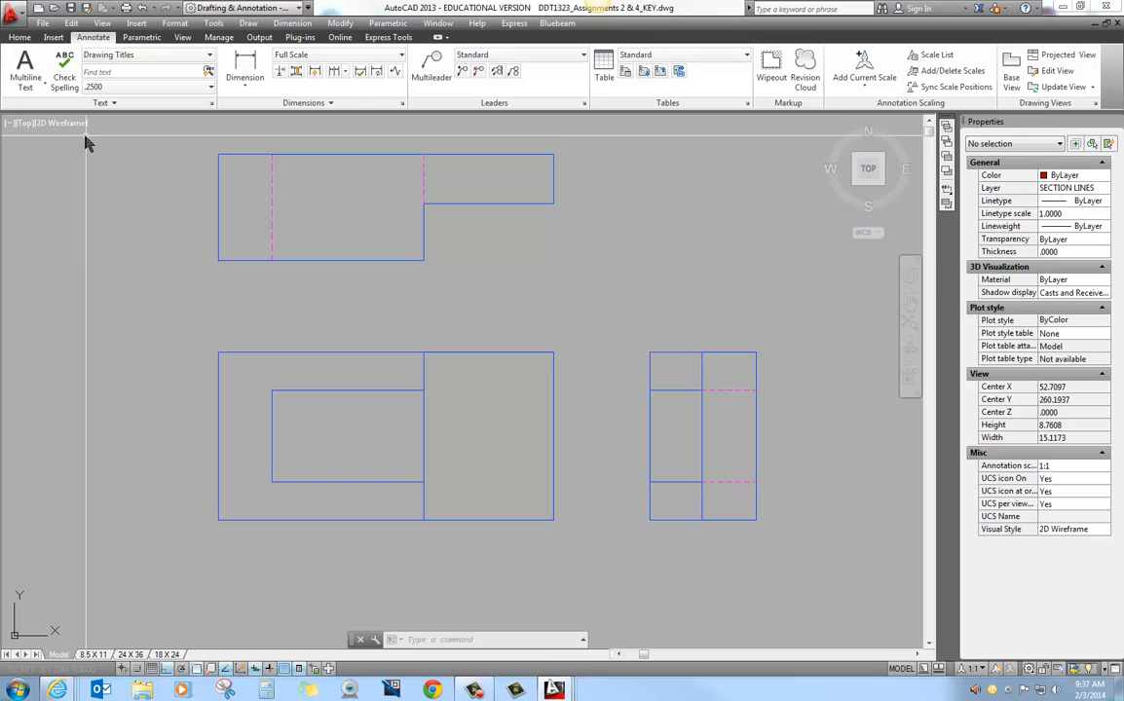
left_click(37, 88)
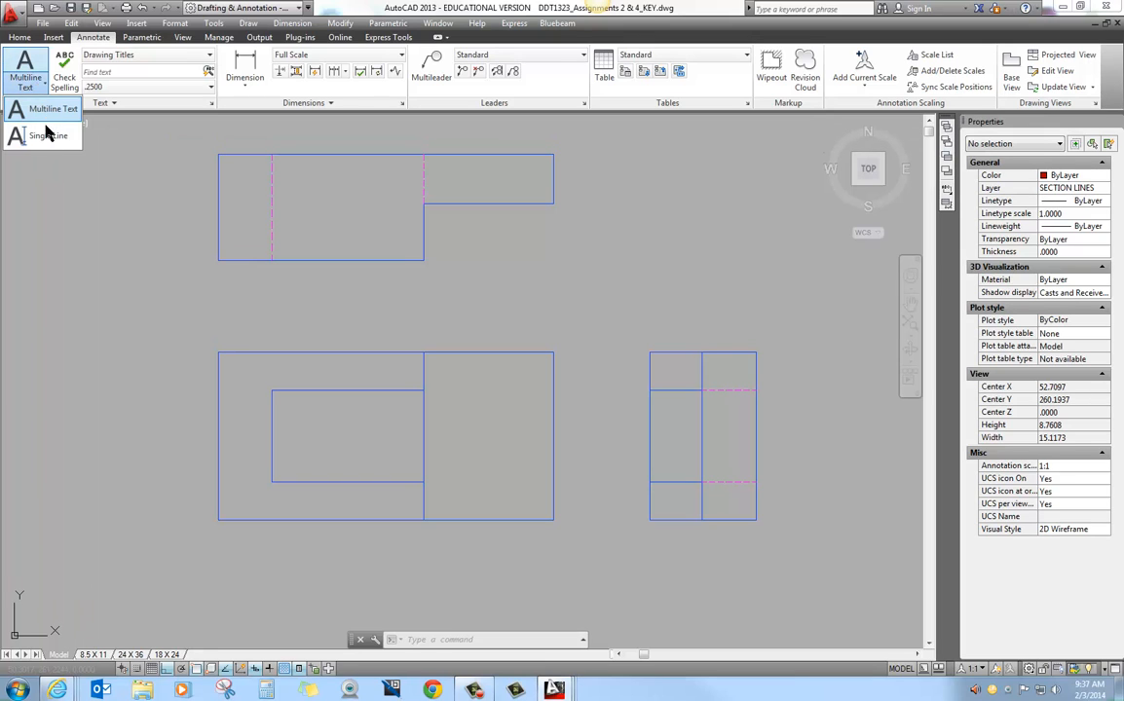
left_click(37, 111)
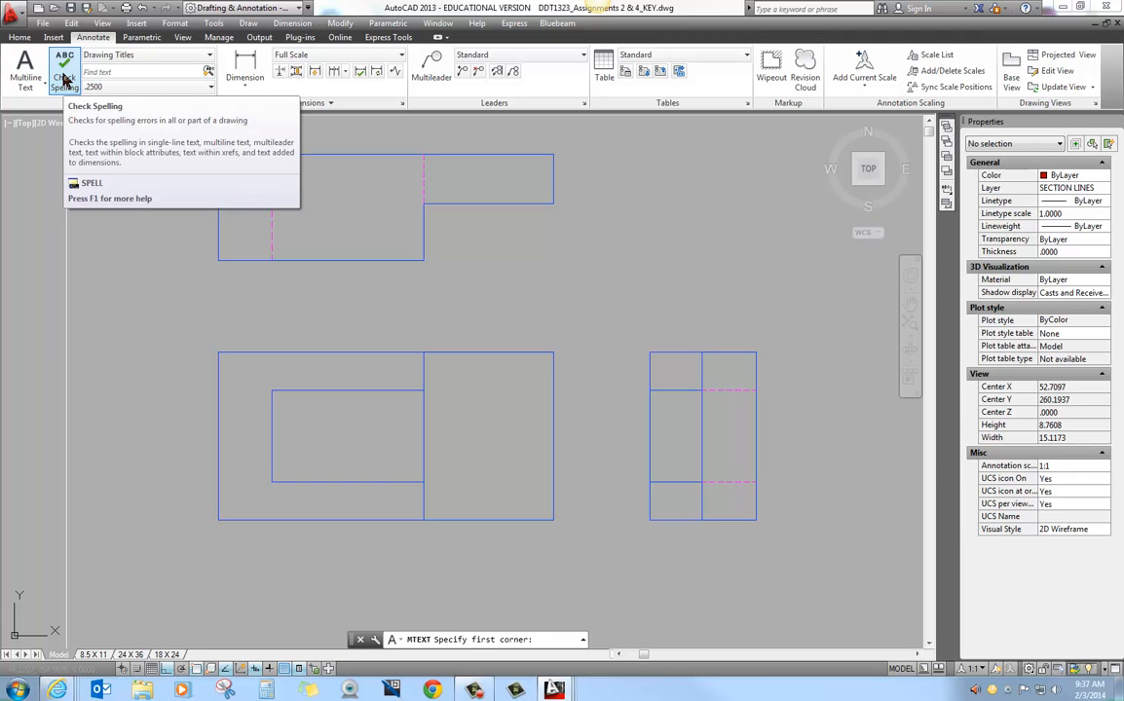
left_click(19, 37)
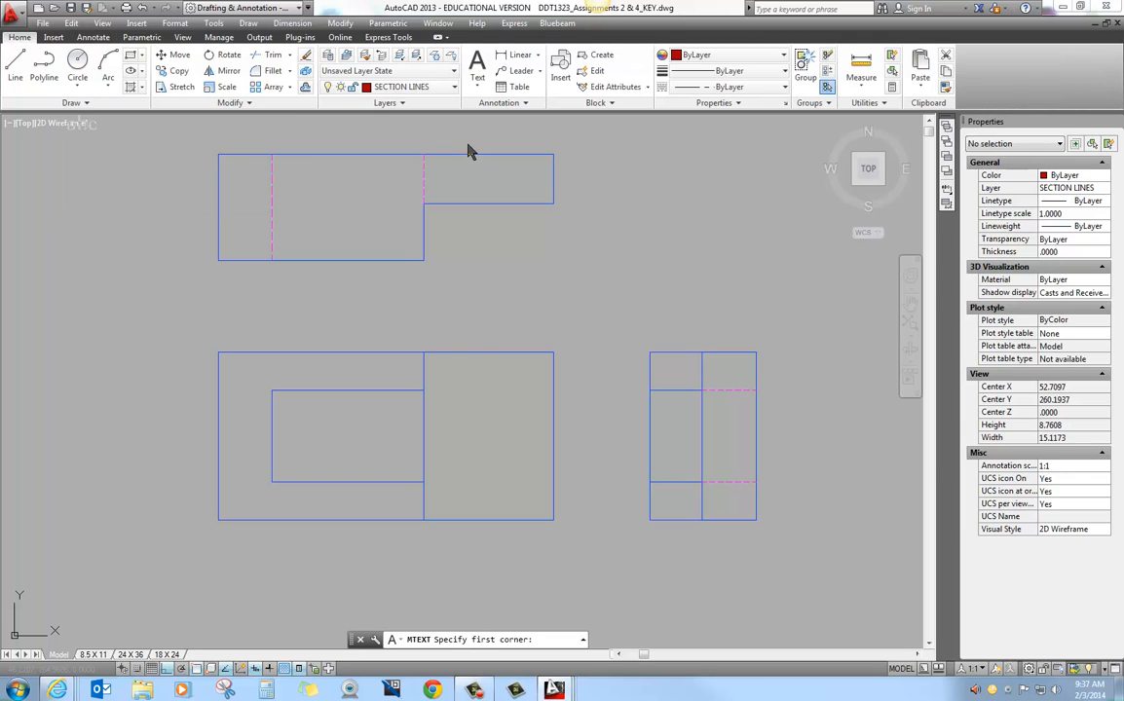
left_click(511, 104)
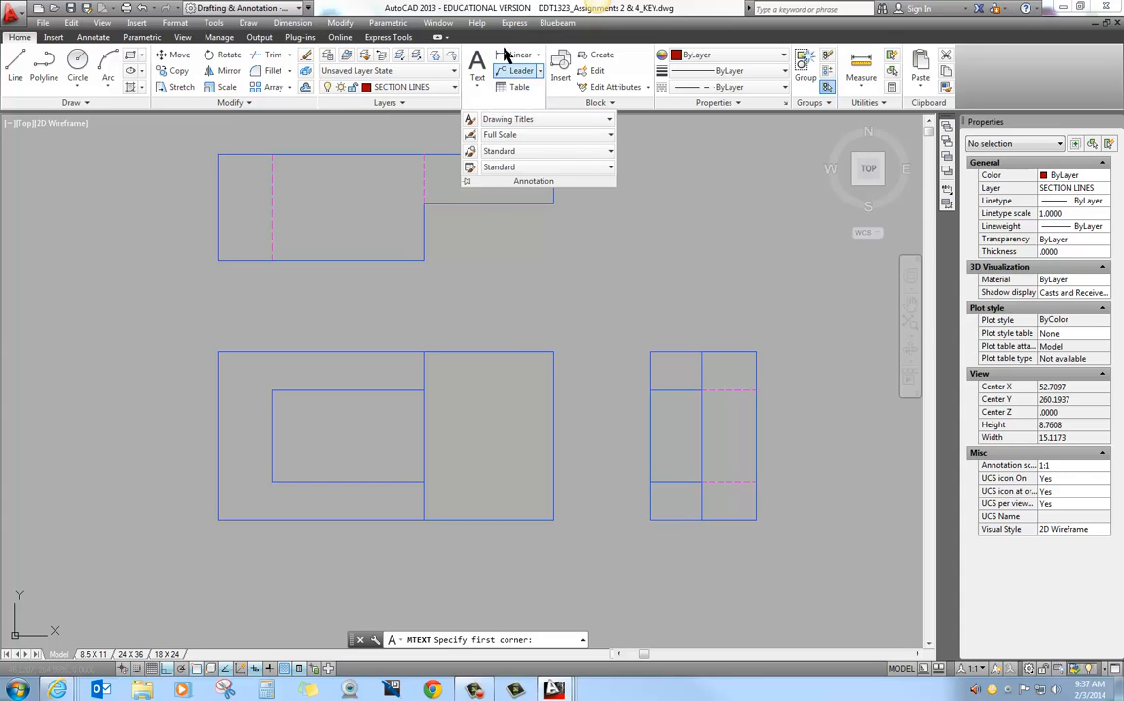
left_click(94, 37)
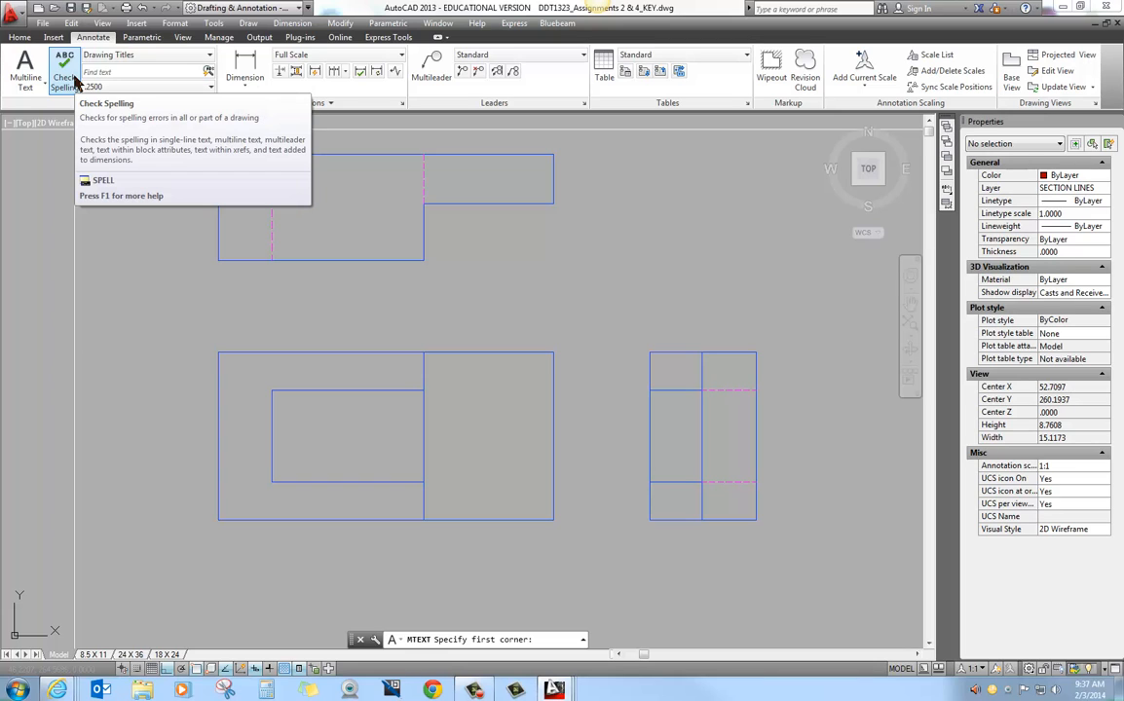
Step: Review the font, height and effect settings of the Drawing Titles text style, leaving the style manager without changes
left_click(209, 56)
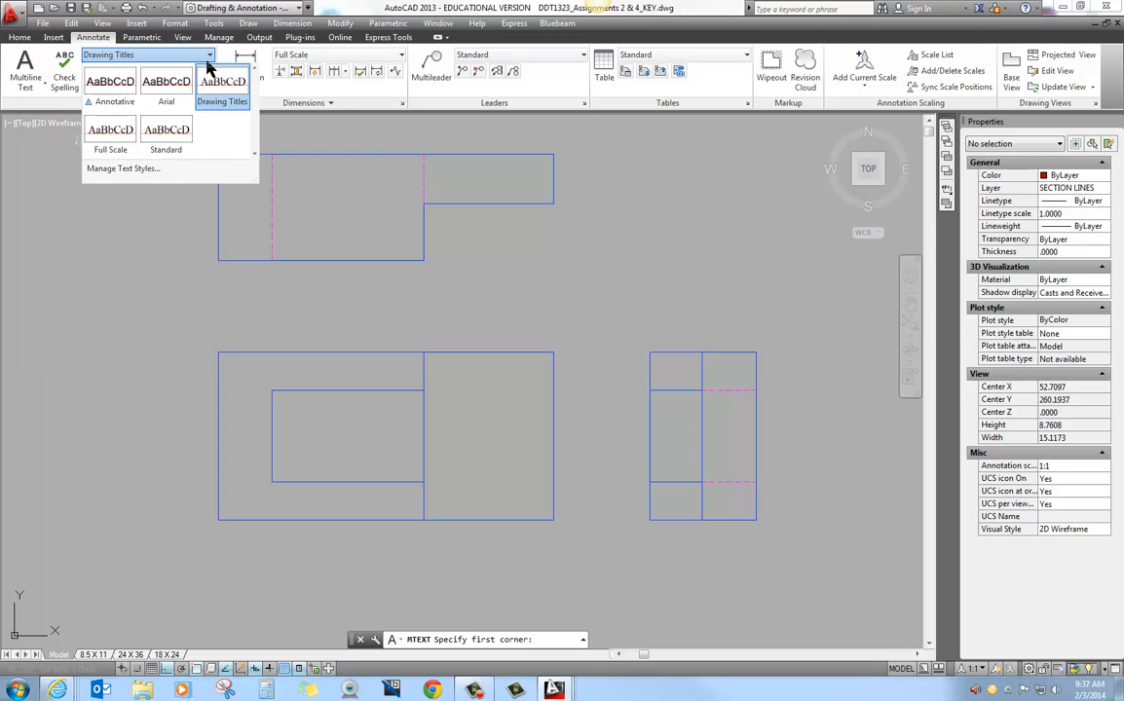
left_click(151, 170)
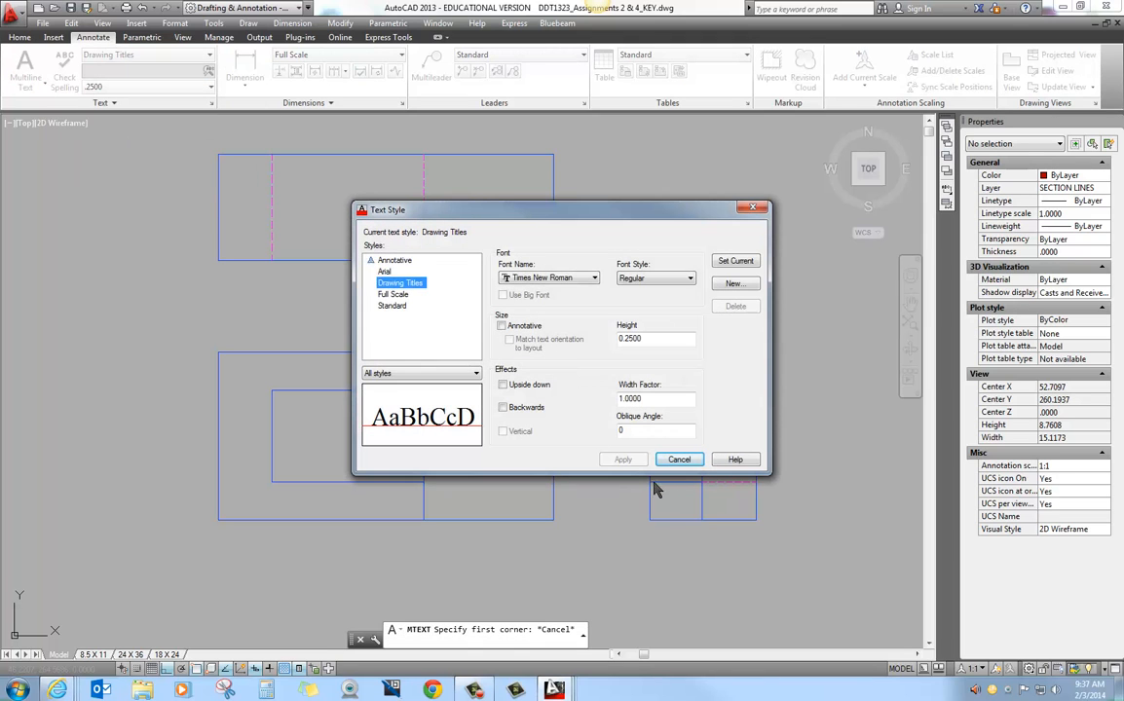
left_click(679, 459)
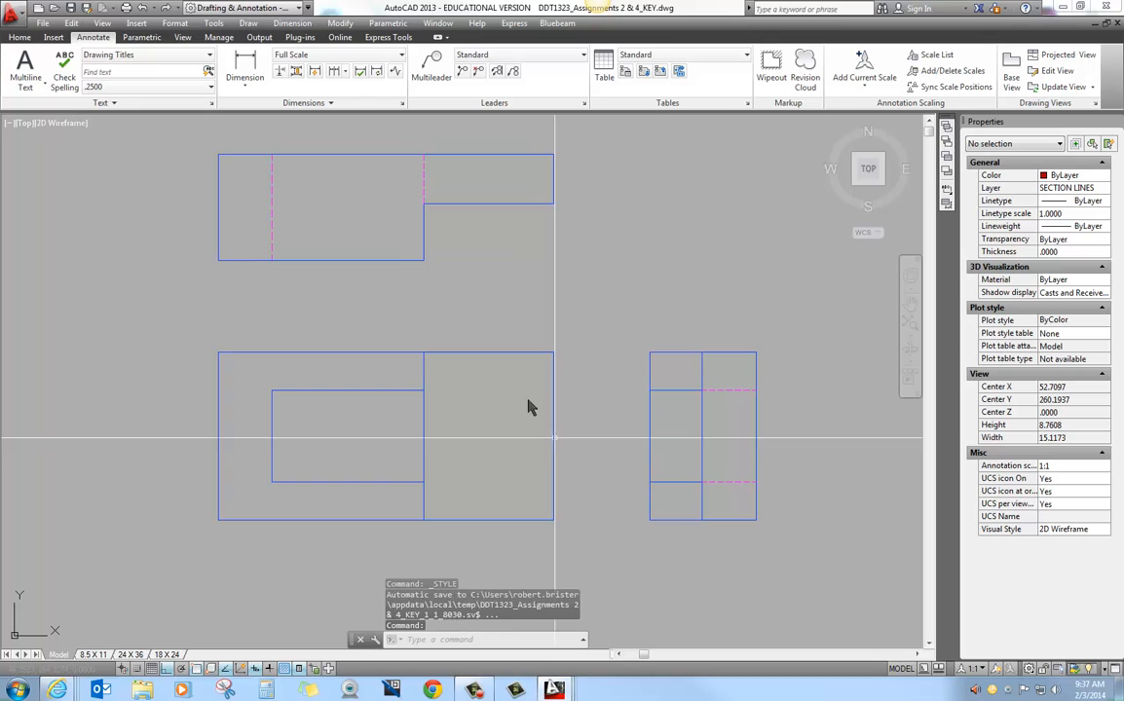
left_click(211, 104)
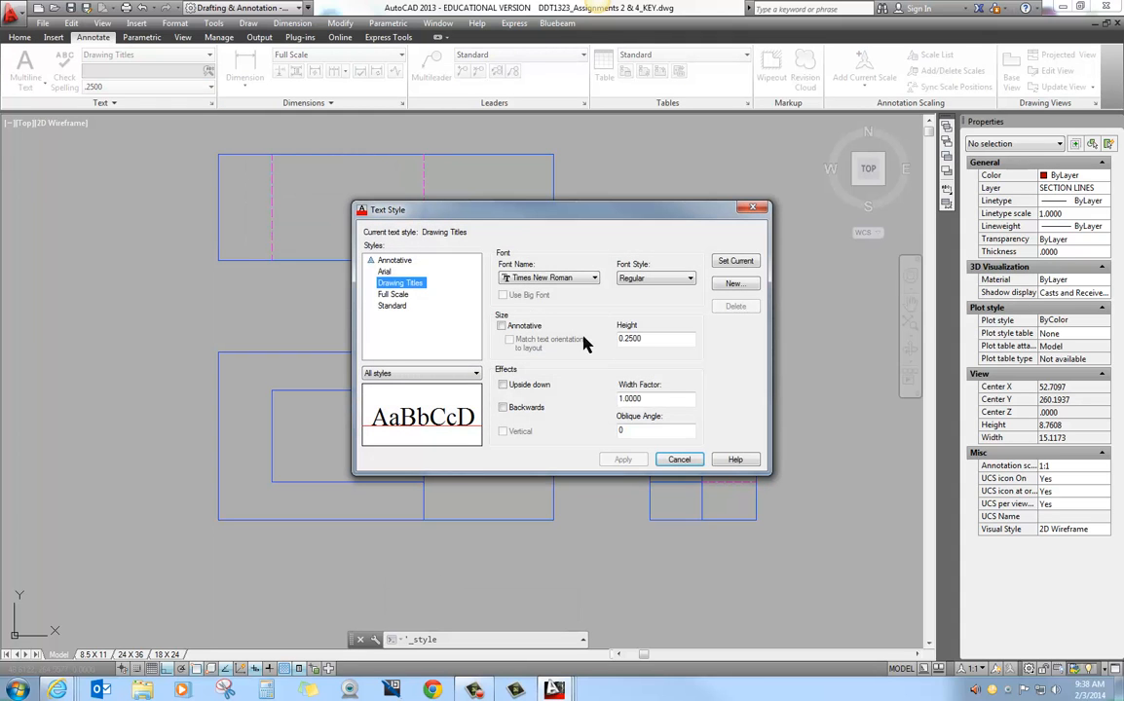
left_click(680, 460)
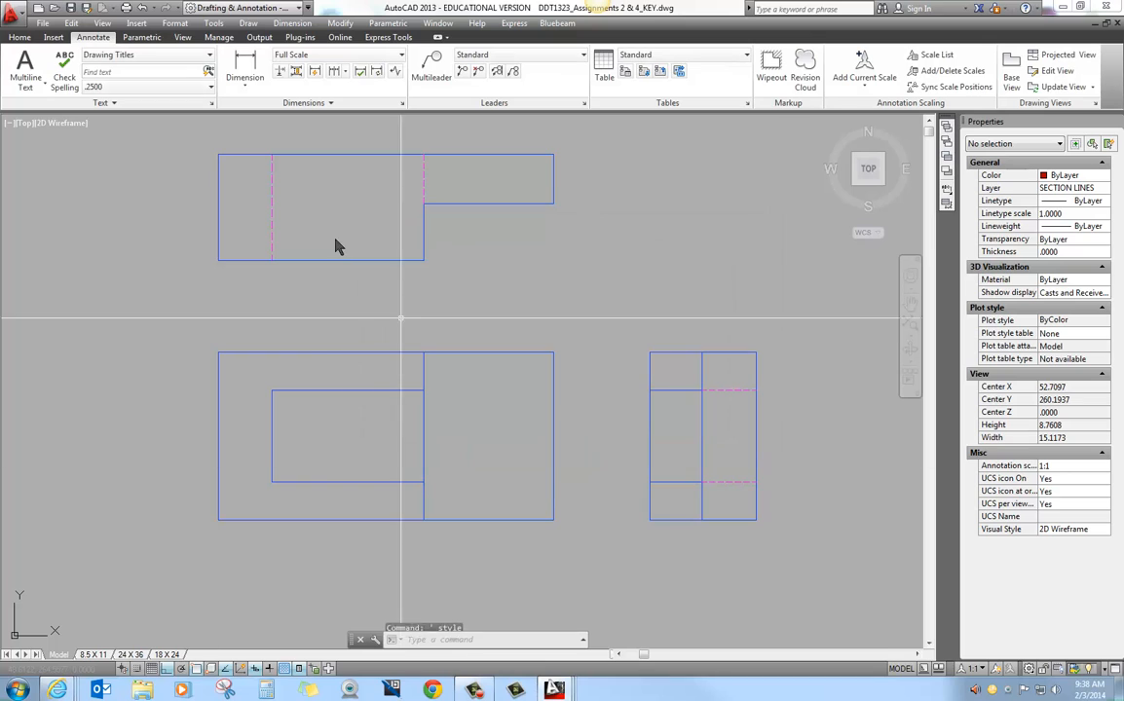
Step: Add the multiline text "TITLE HERE" in the Drawing Titles style just below the front view
left_click(135, 72)
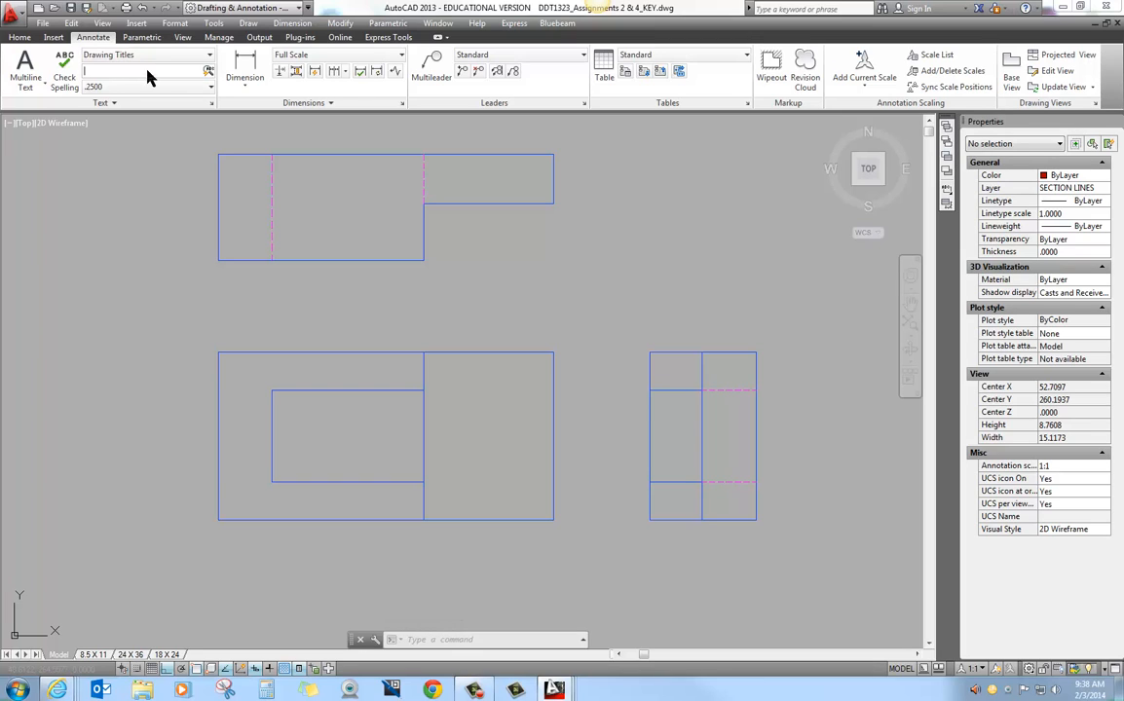
left_click(26, 85)
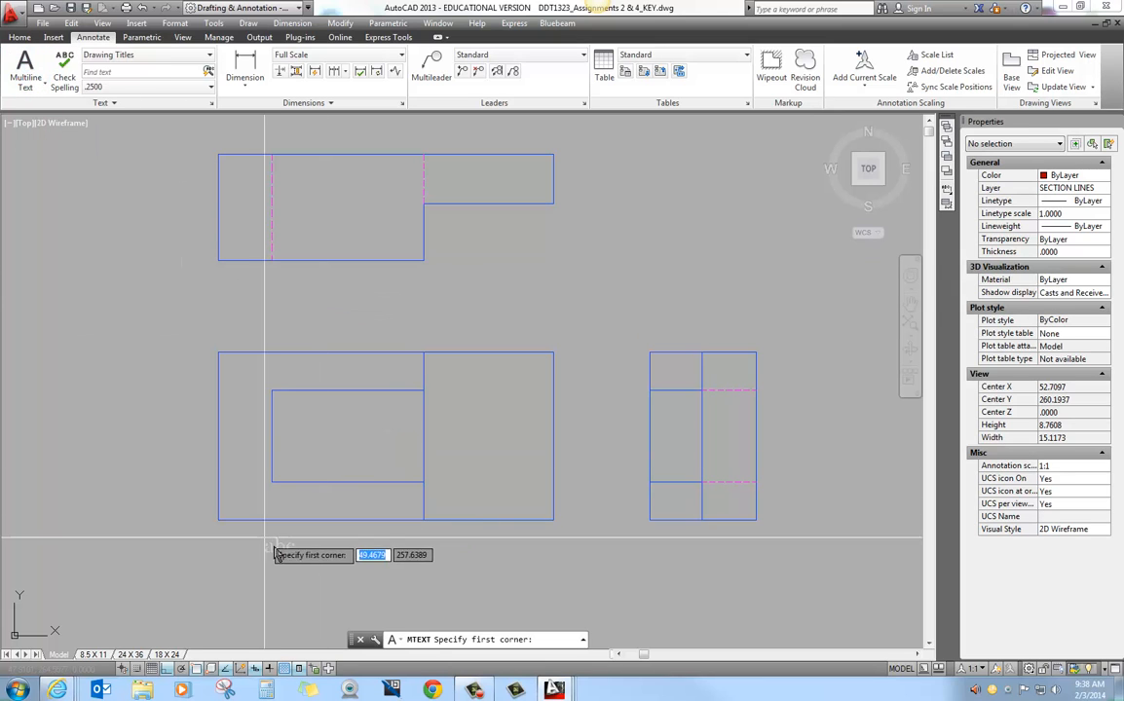
left_click(304, 545)
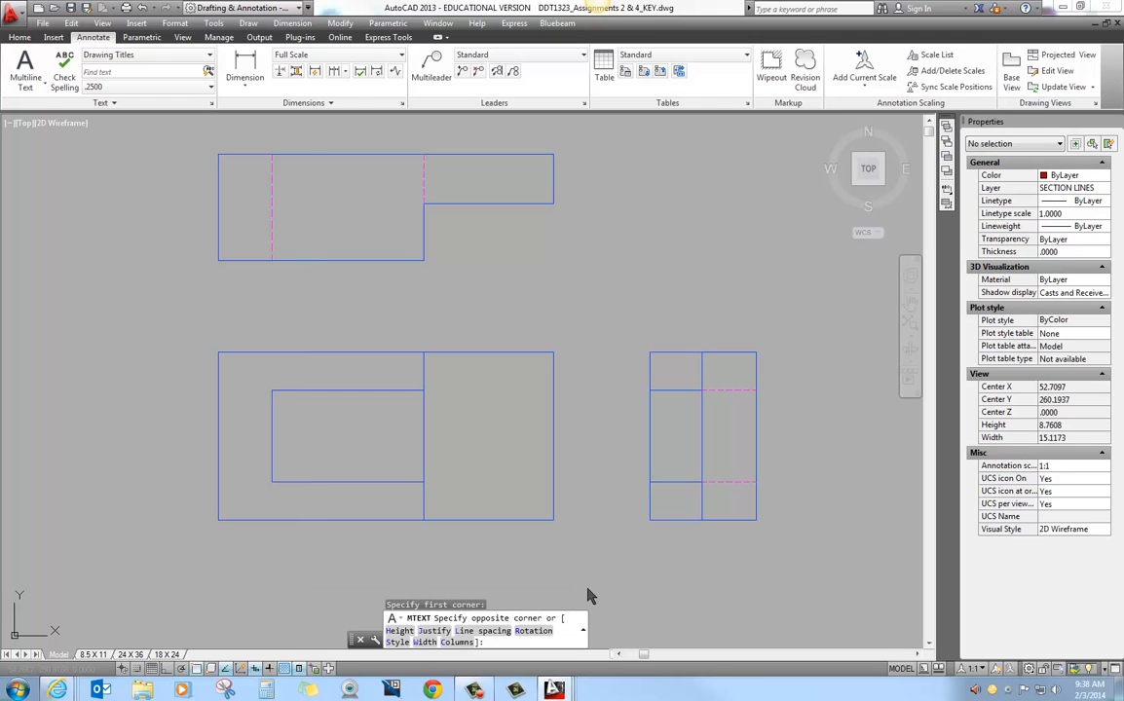
left_click(587, 592)
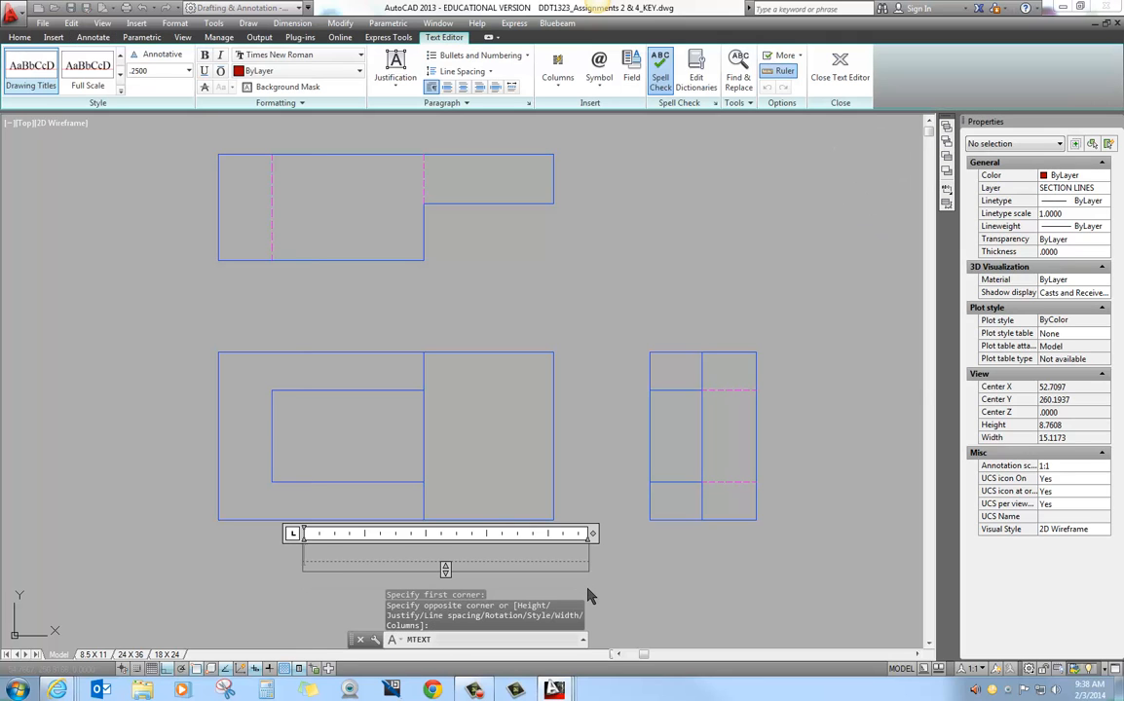
type("TITLE HERE")
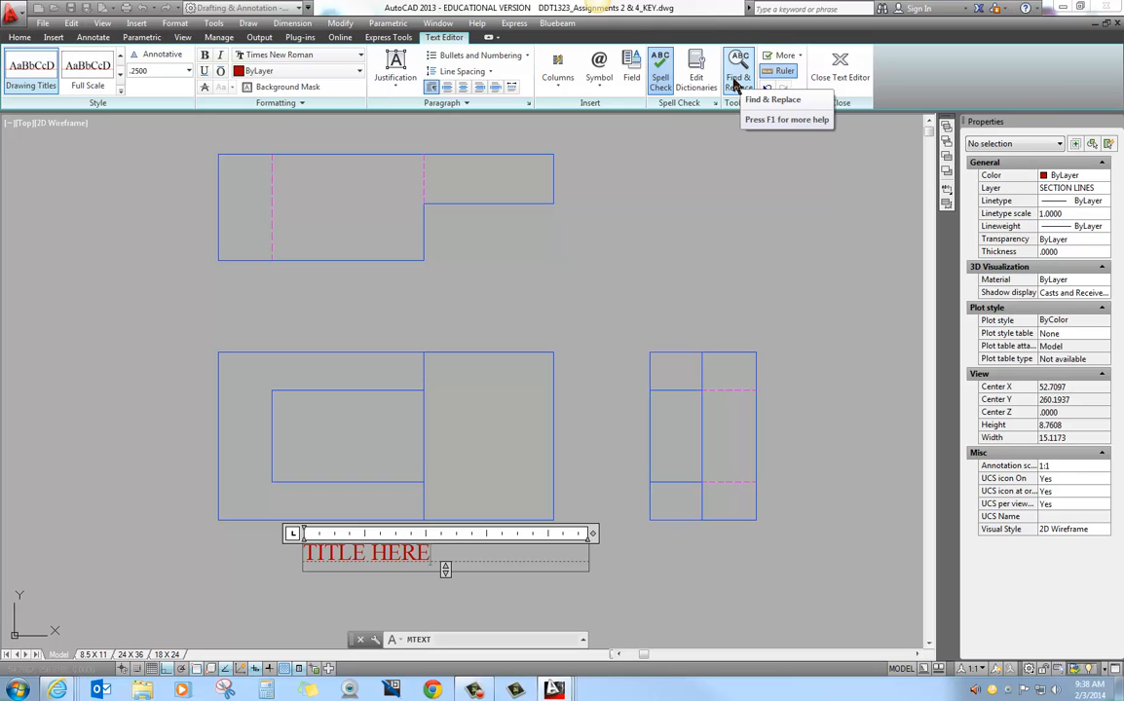
left_click(837, 72)
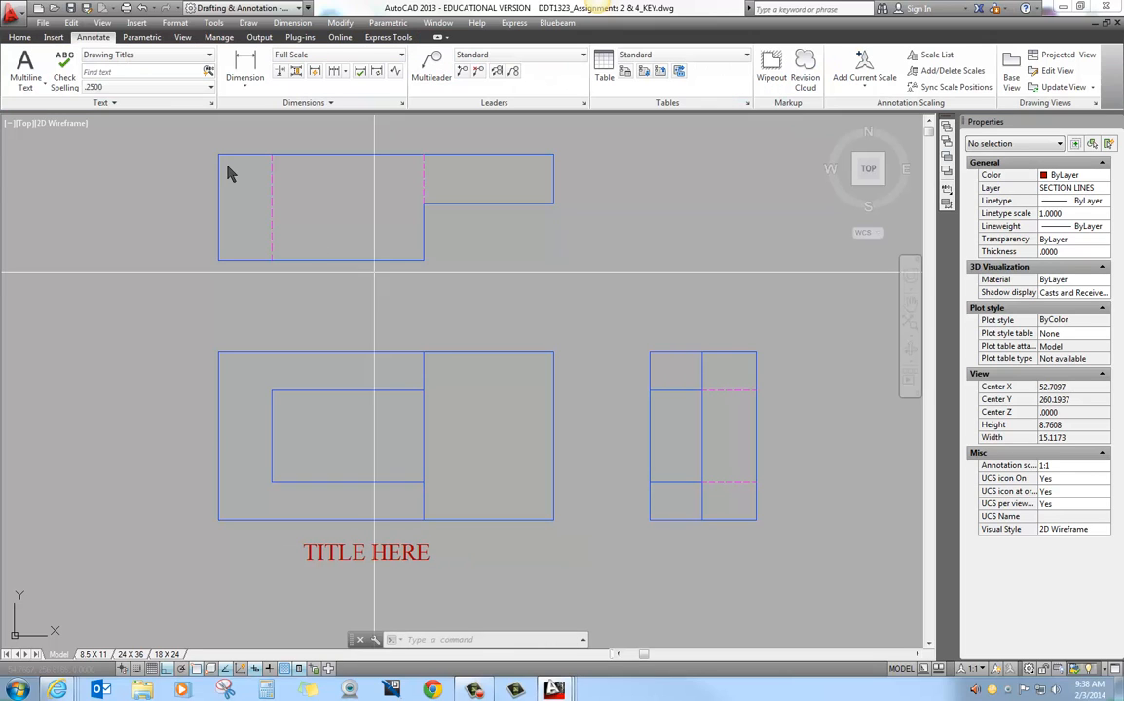
Step: Search the drawing for the text "TITLE", list the matching results and close the search
left_click(137, 70)
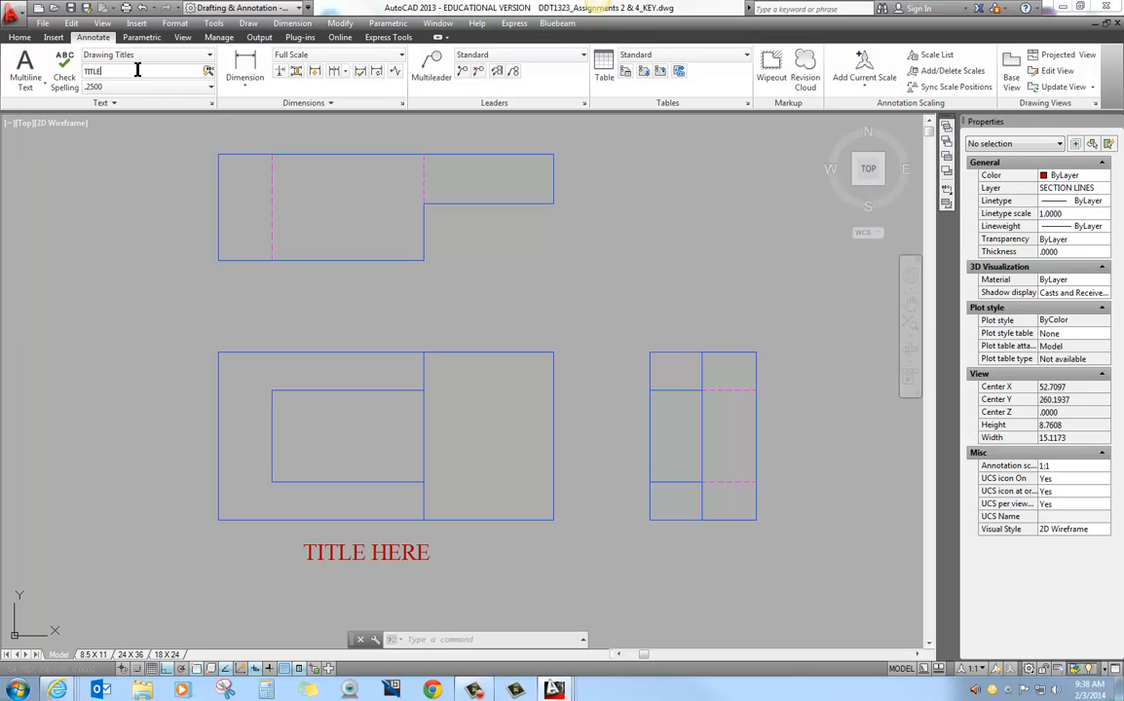
type("TITLE")
key("Return")
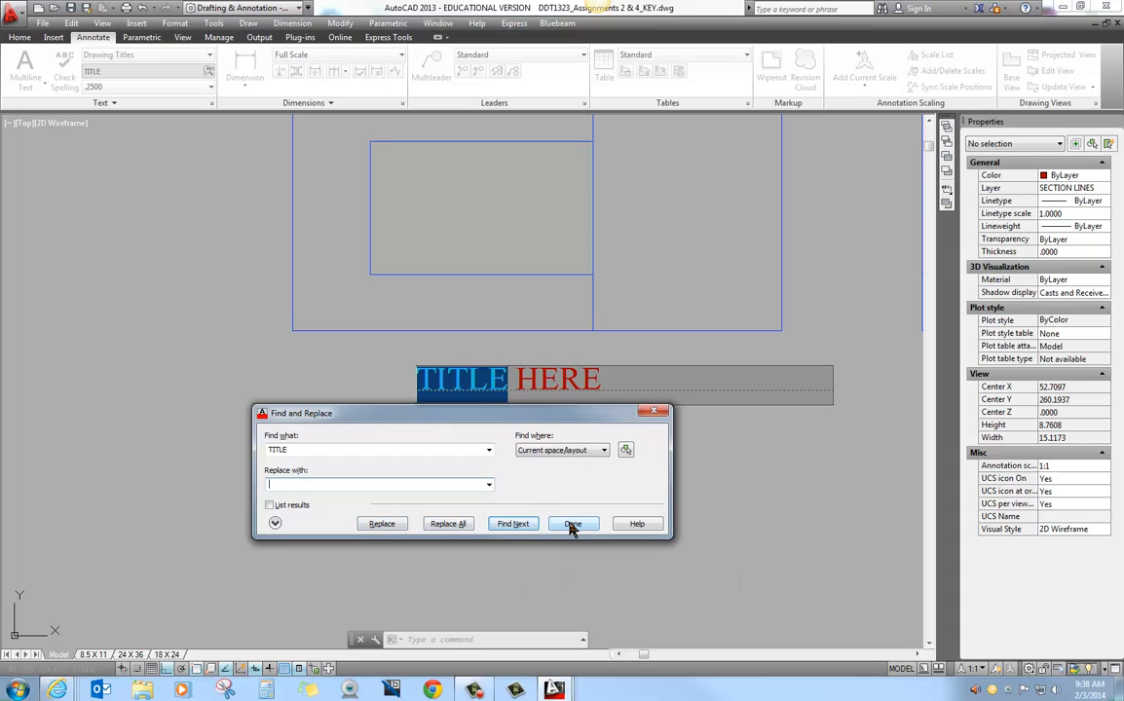
left_click(269, 504)
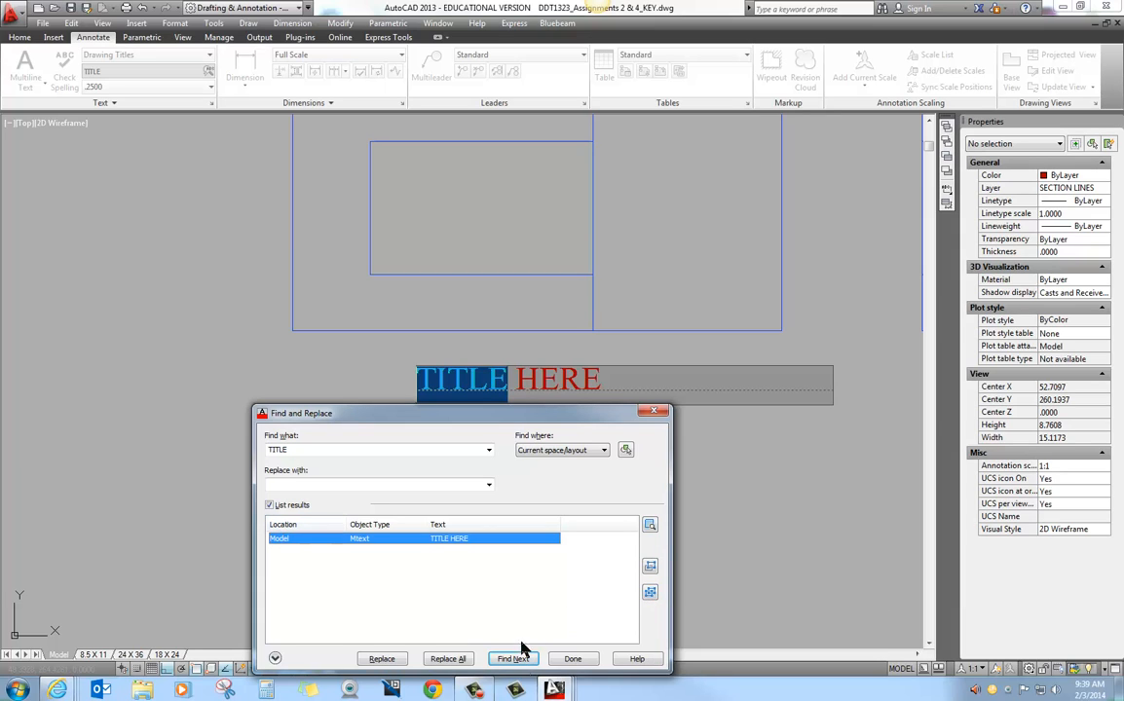
left_click(573, 659)
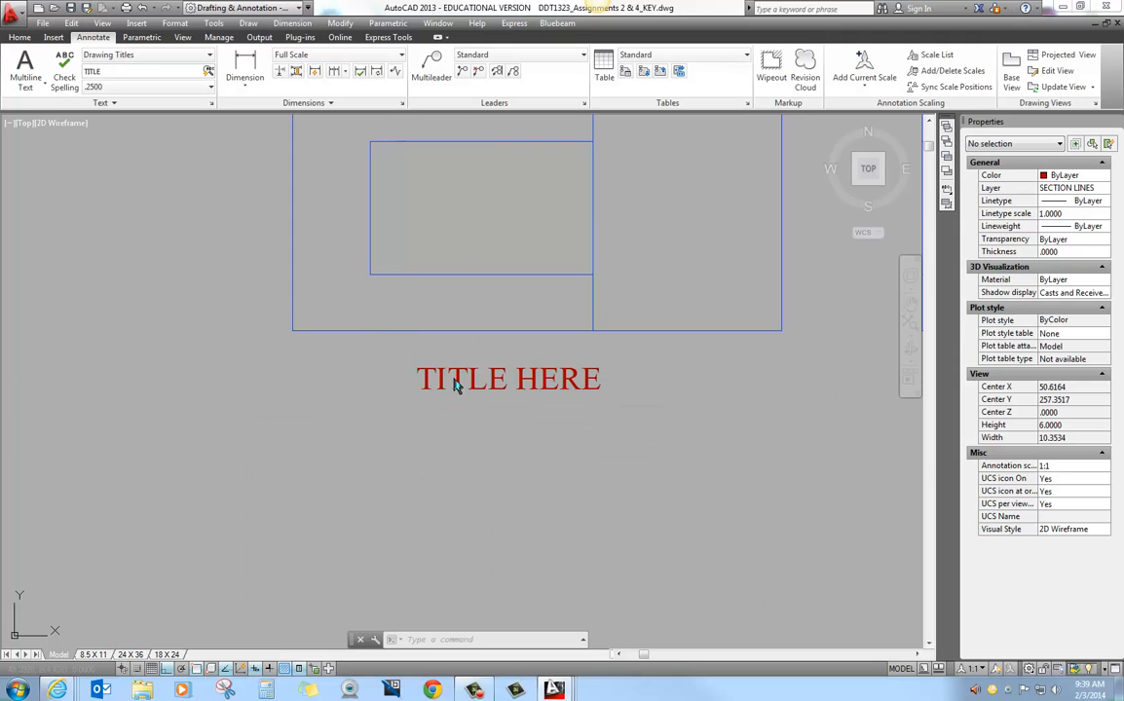
Step: Set the current text height for new text to 0.2000
mouse_move(314, 361)
middle_mouse_down()
mouse_move(258, 376)
mouse_move(223, 364)
middle_mouse_up()
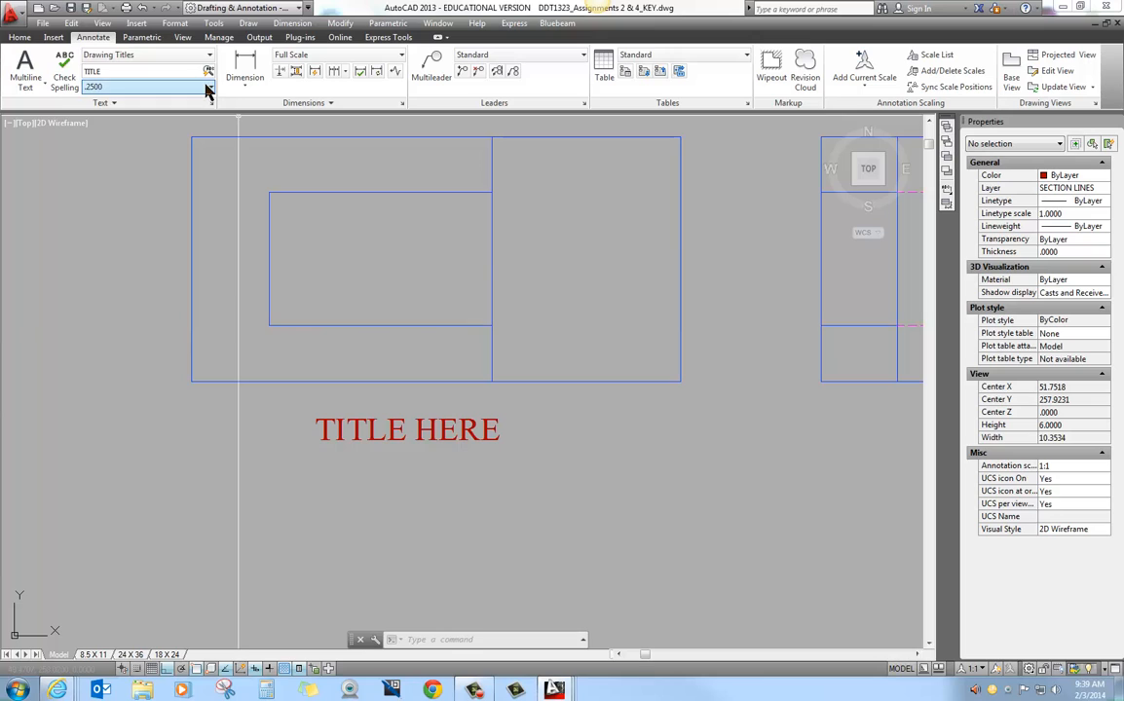
left_click(206, 90)
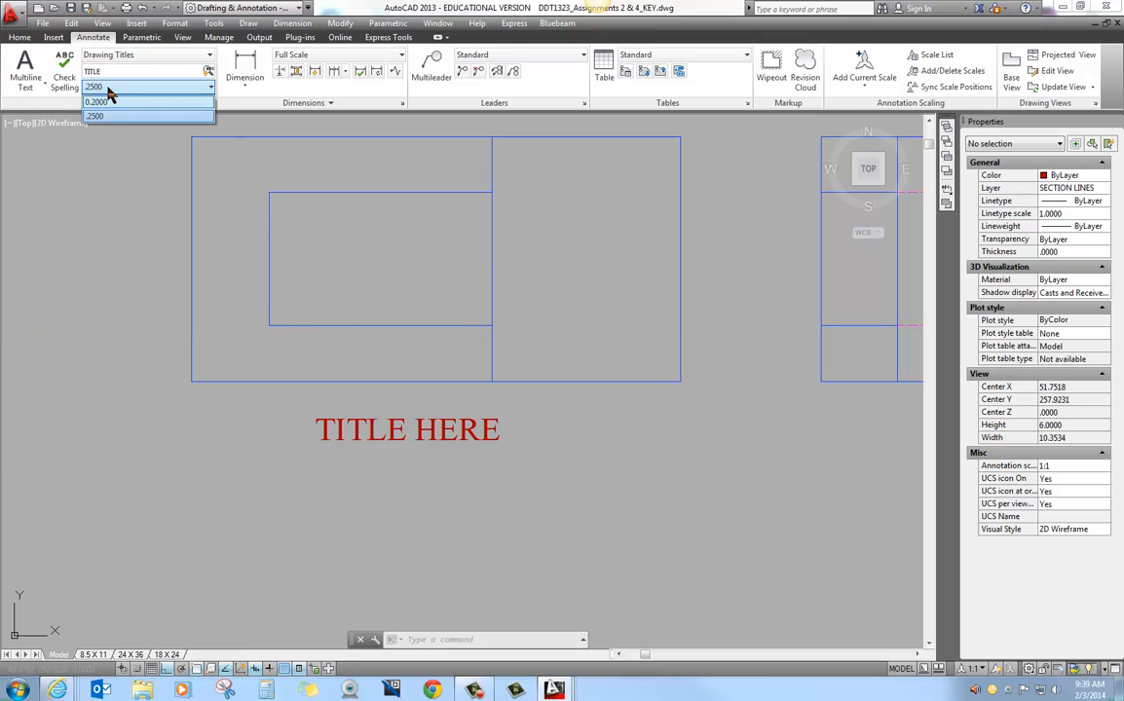
left_click(109, 90)
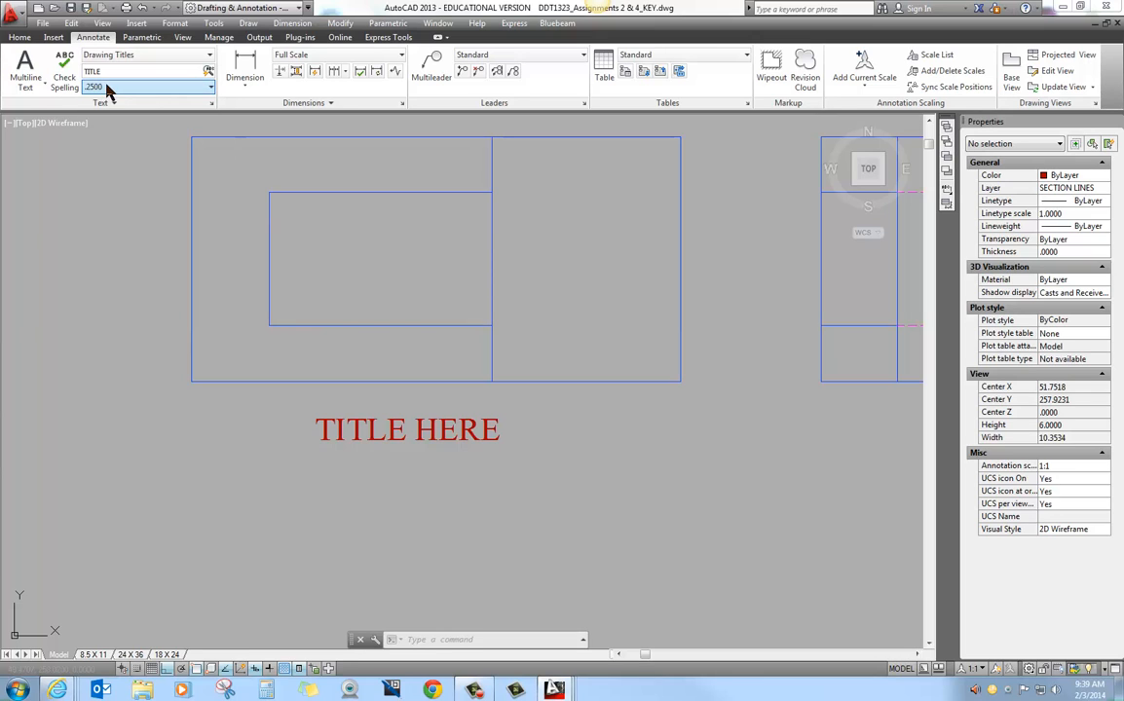
left_click(106, 86)
left_click(105, 102)
left_click(111, 89)
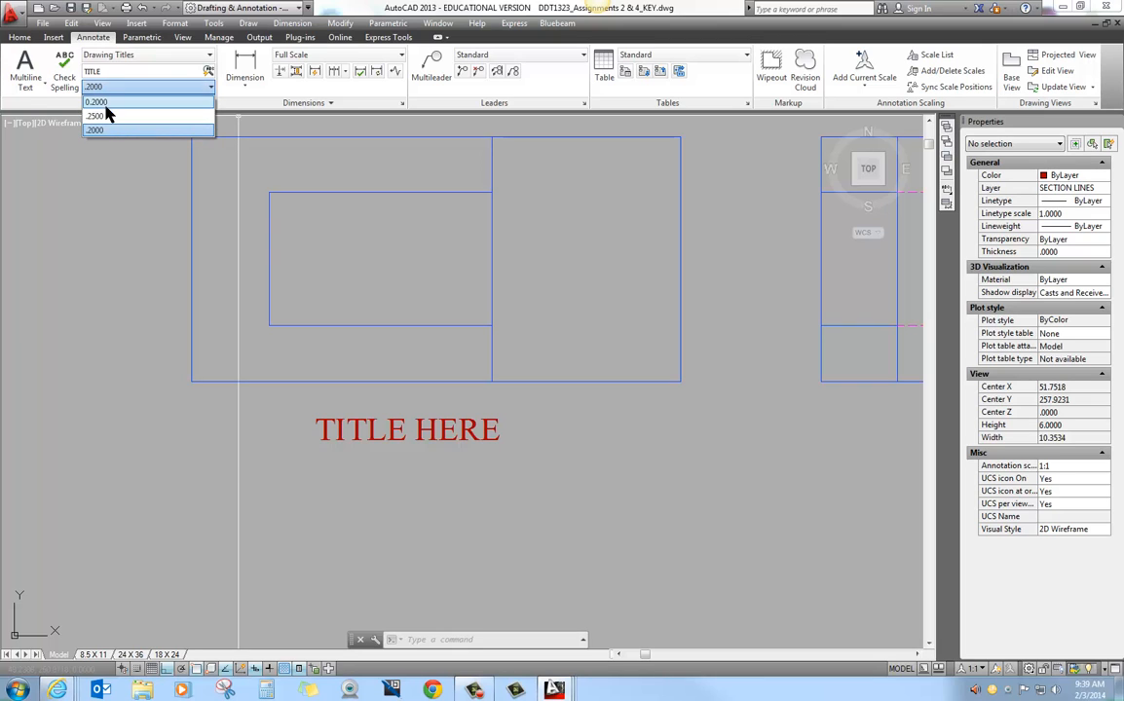
left_click(105, 103)
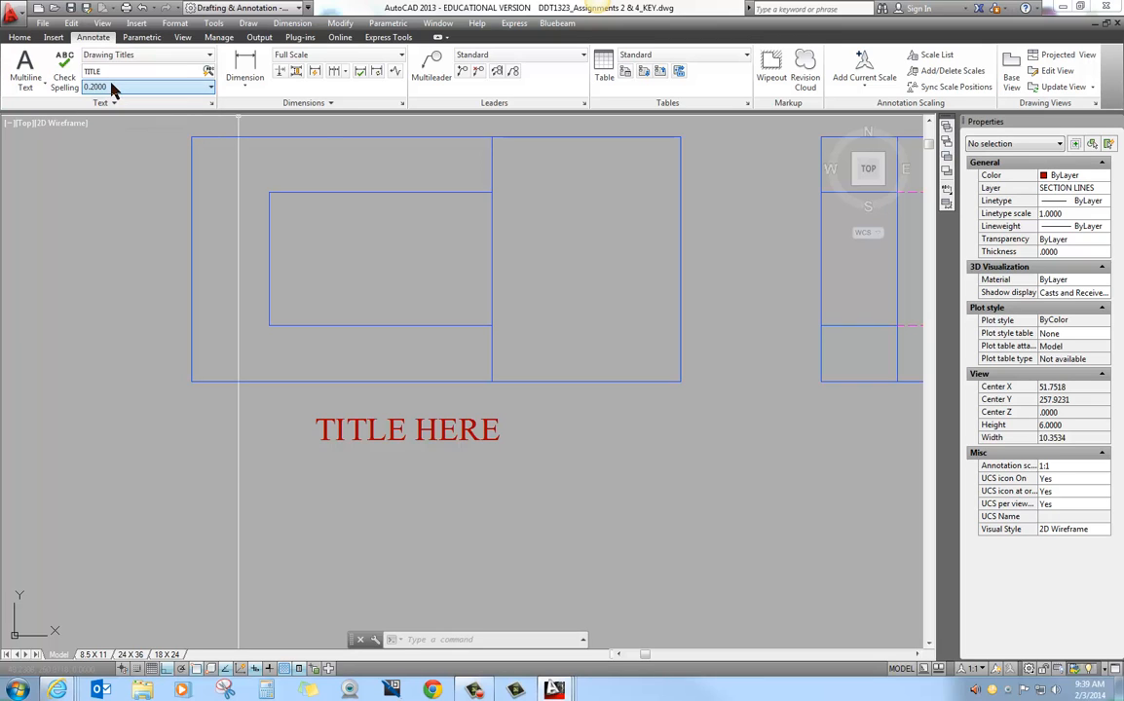
Step: Check the text height property of the TITLE HERE text, set the current text height to .2500 and deselect the text
left_click(394, 438)
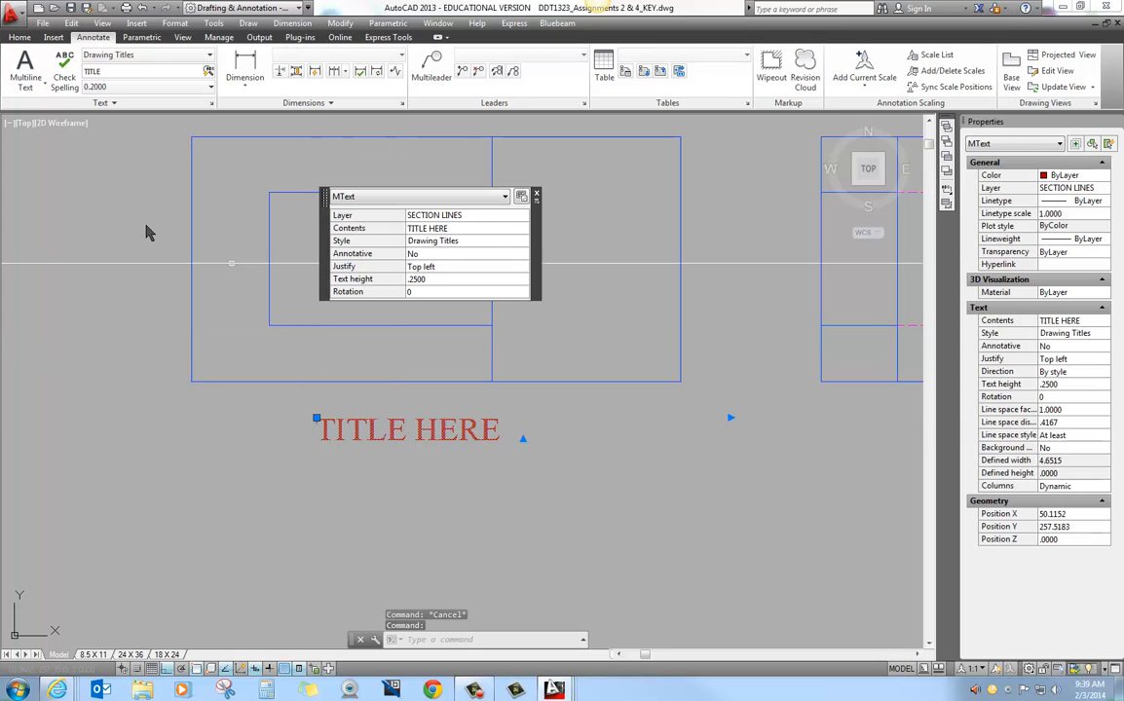
left_click(1061, 383)
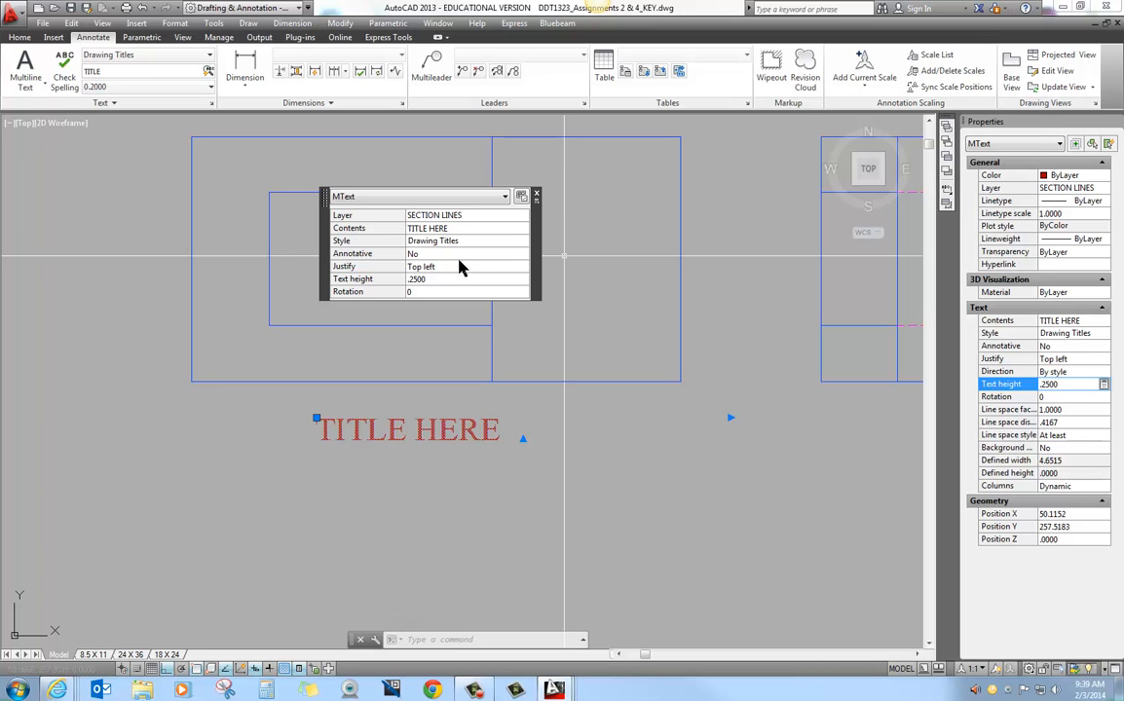
left_click(425, 279)
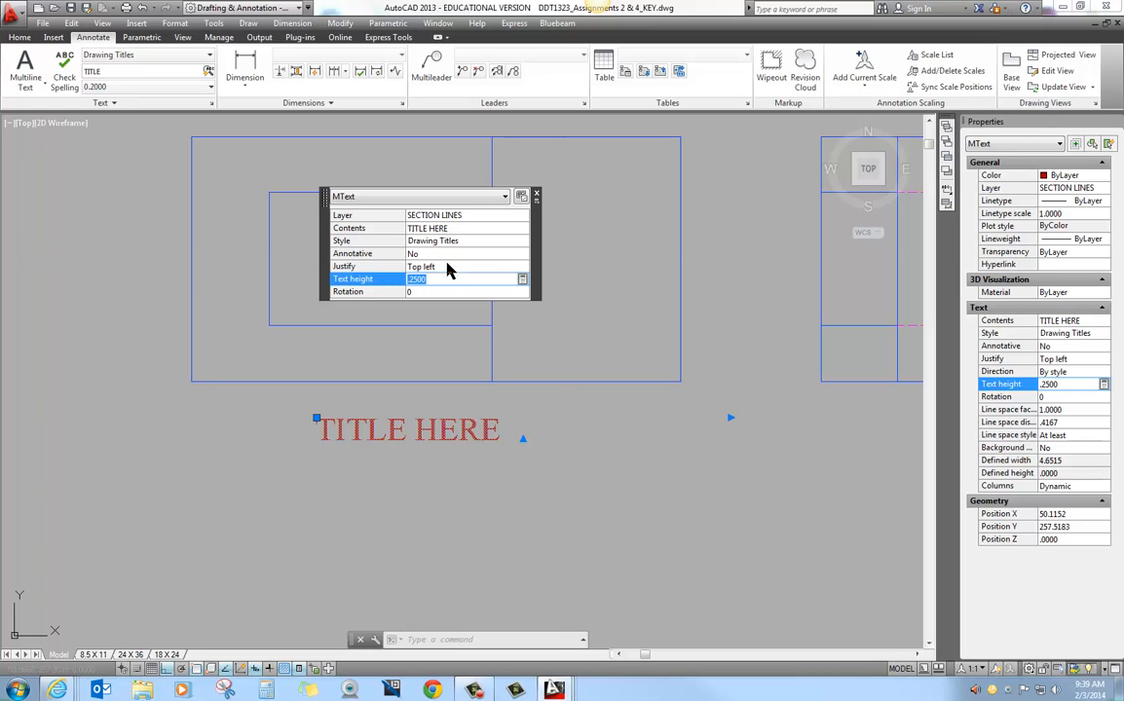
left_click(104, 87)
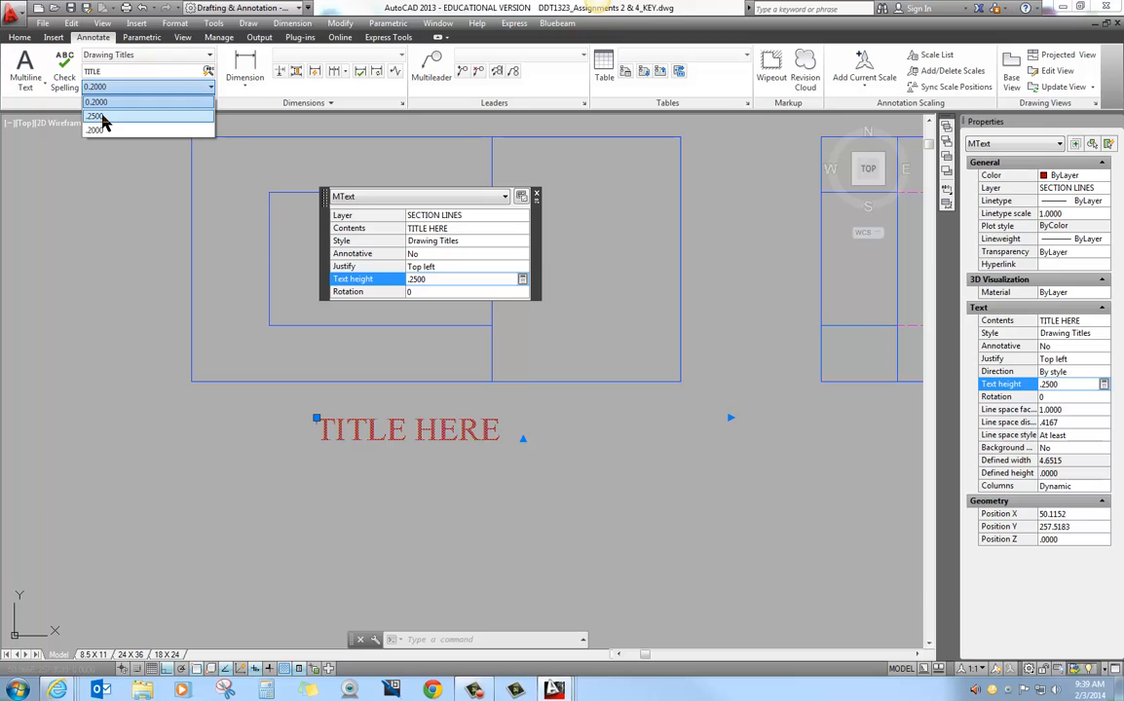
left_click(102, 117)
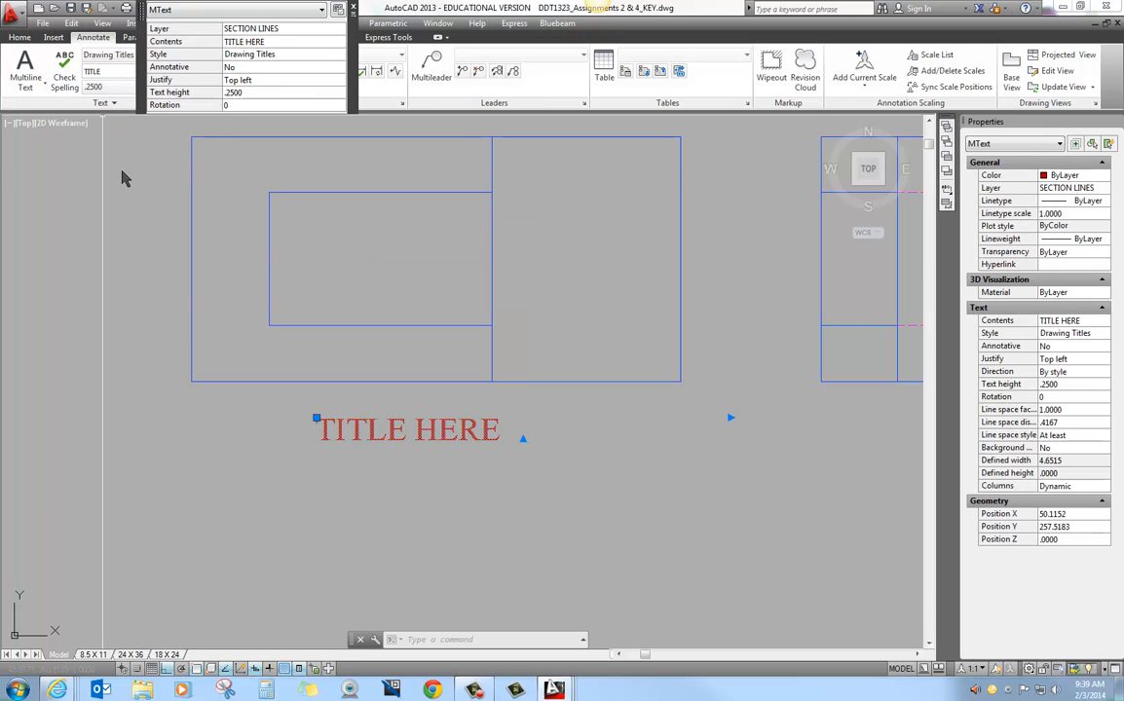
key("Escape")
key("Escape")
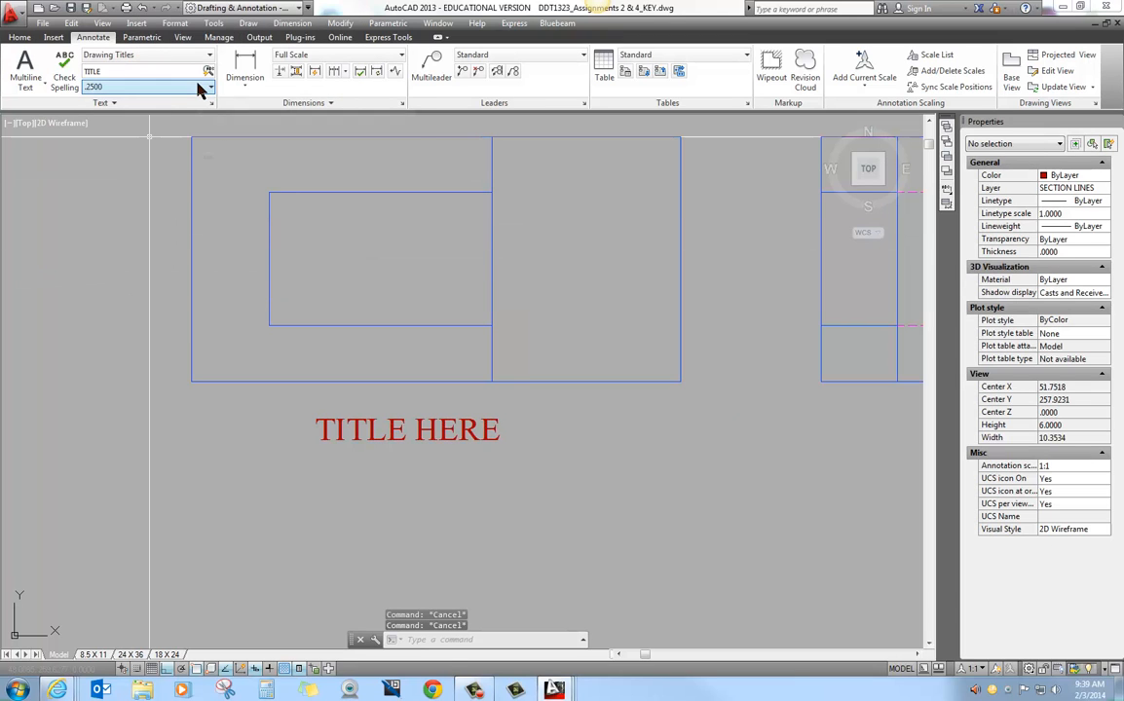
Step: Try scaling the TITLE HERE text from its left base point to a height of 1.25, and undo the scaling
left_click(113, 103)
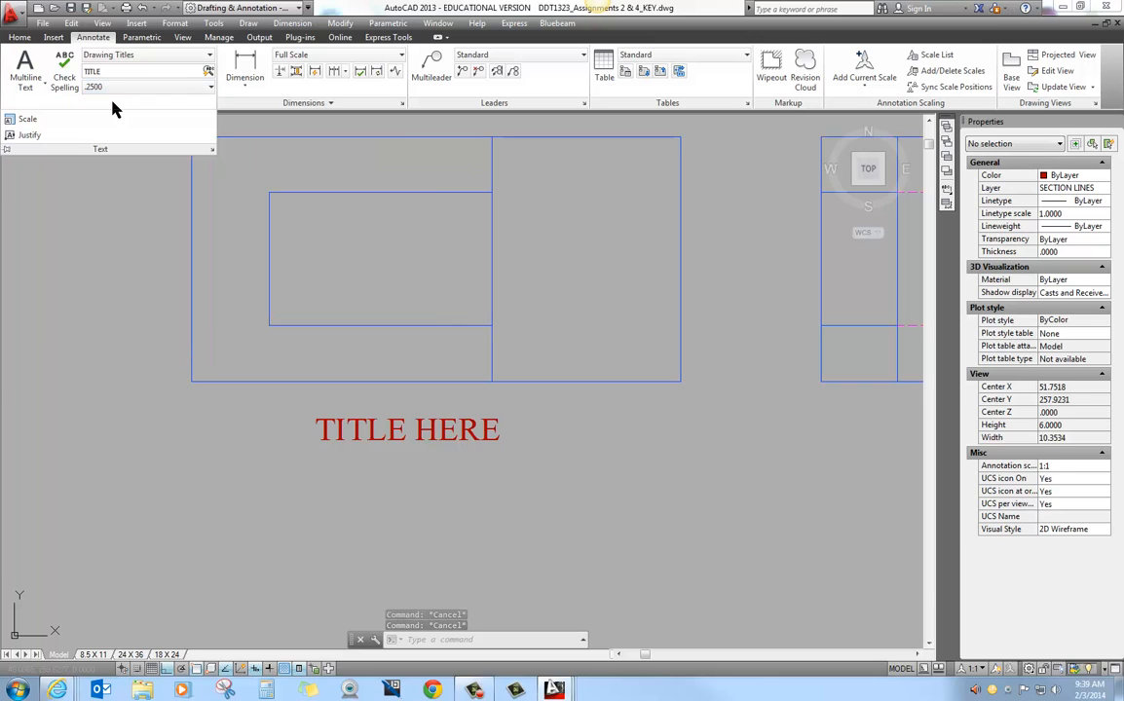
left_click(24, 119)
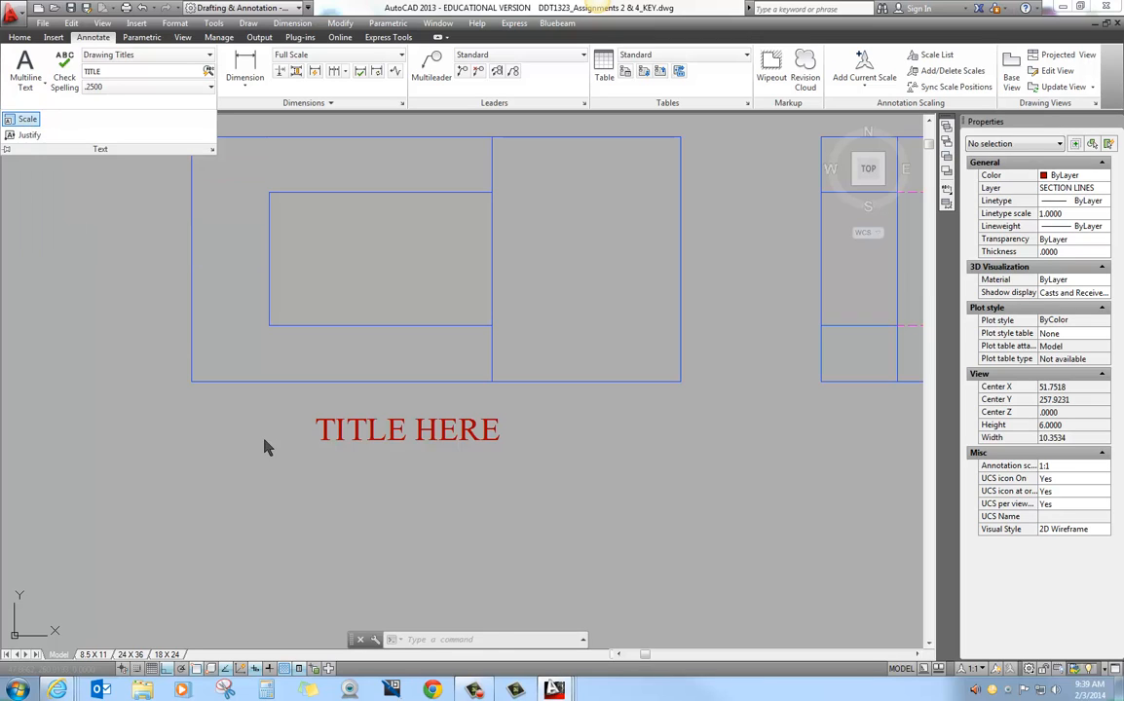
left_click(327, 433)
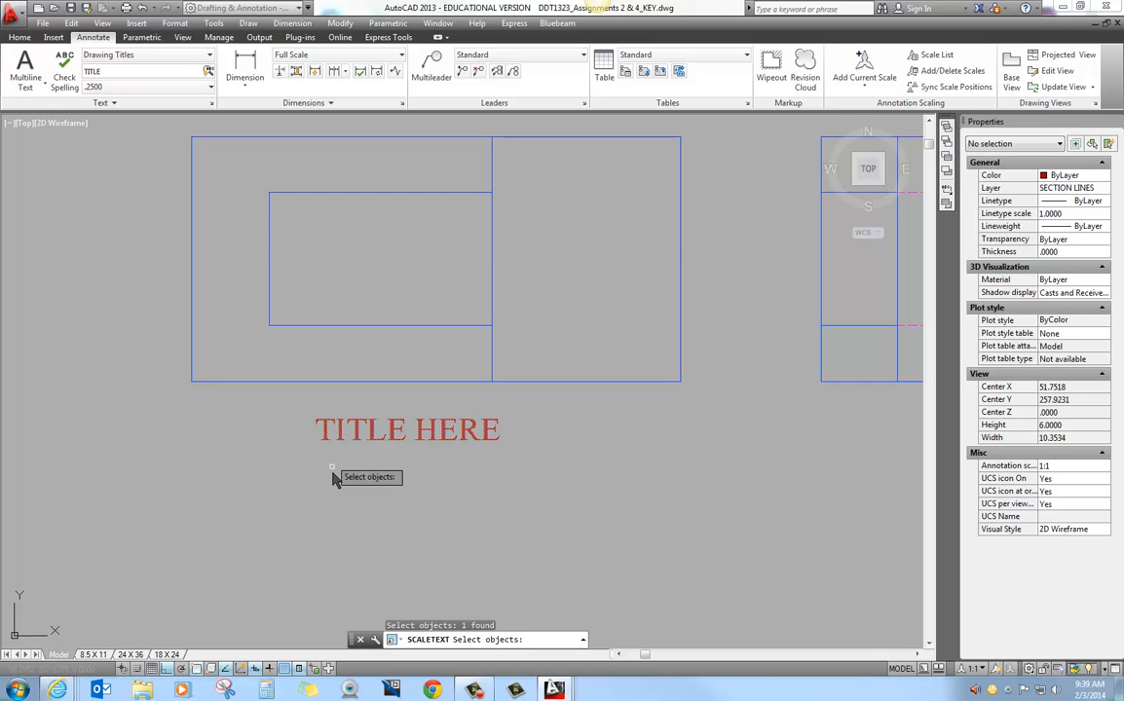
key("Return")
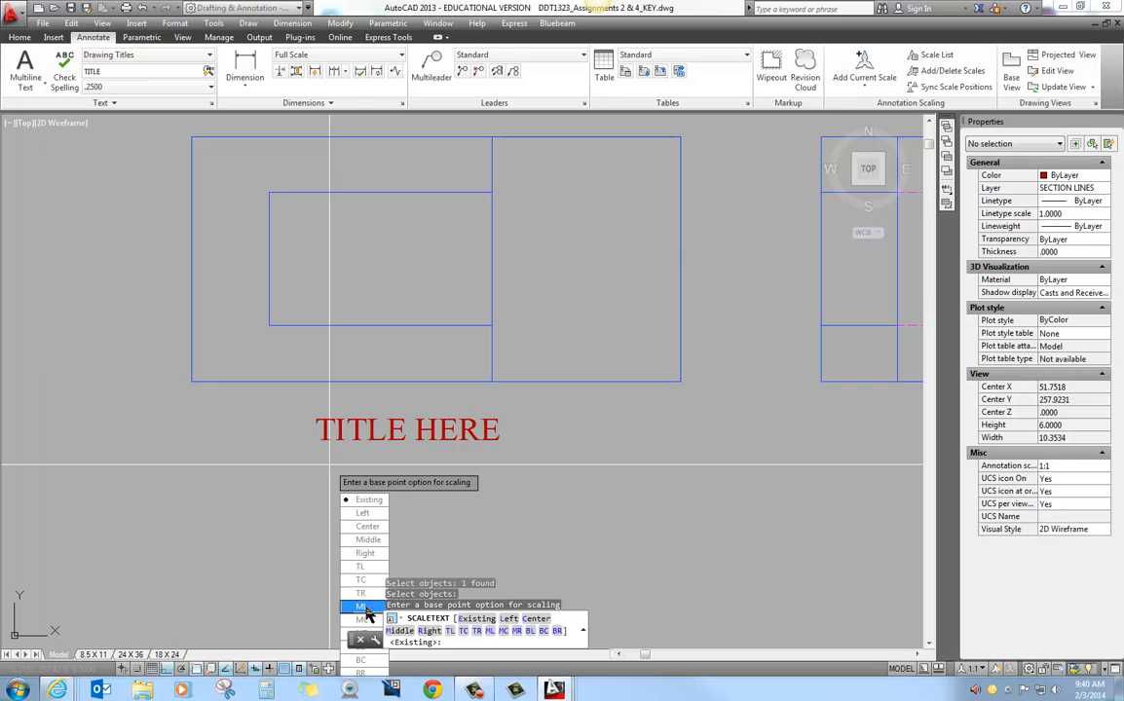
left_click(364, 515)
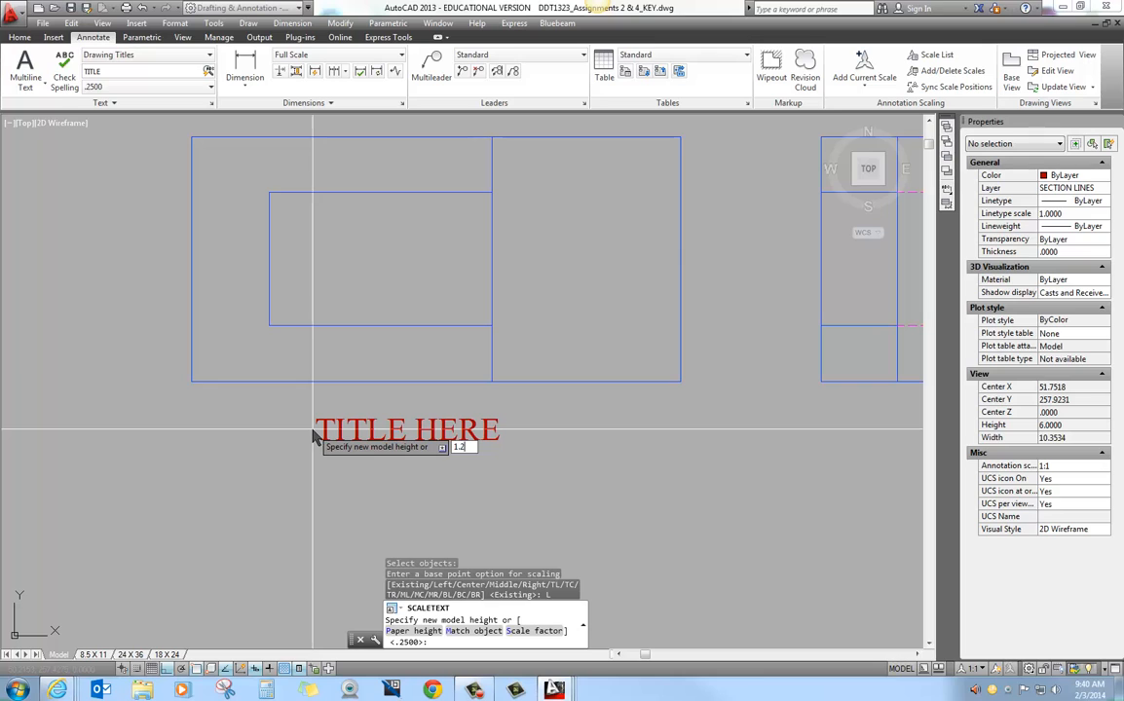
key("Return")
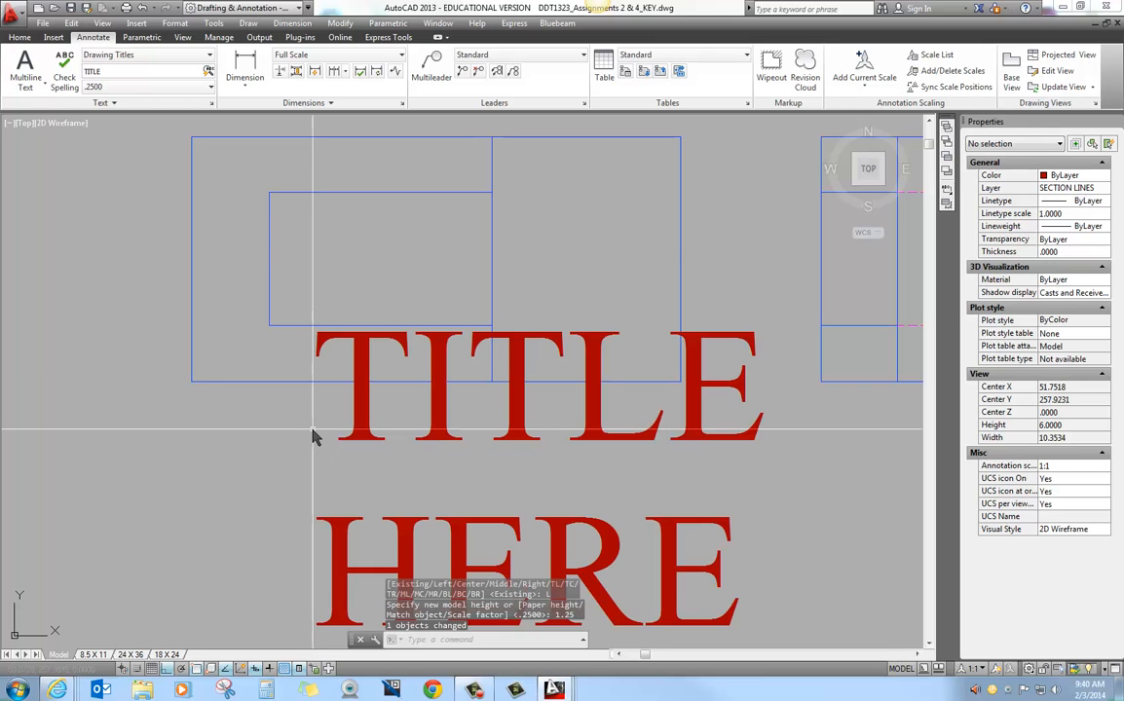
type("u")
key("Return")
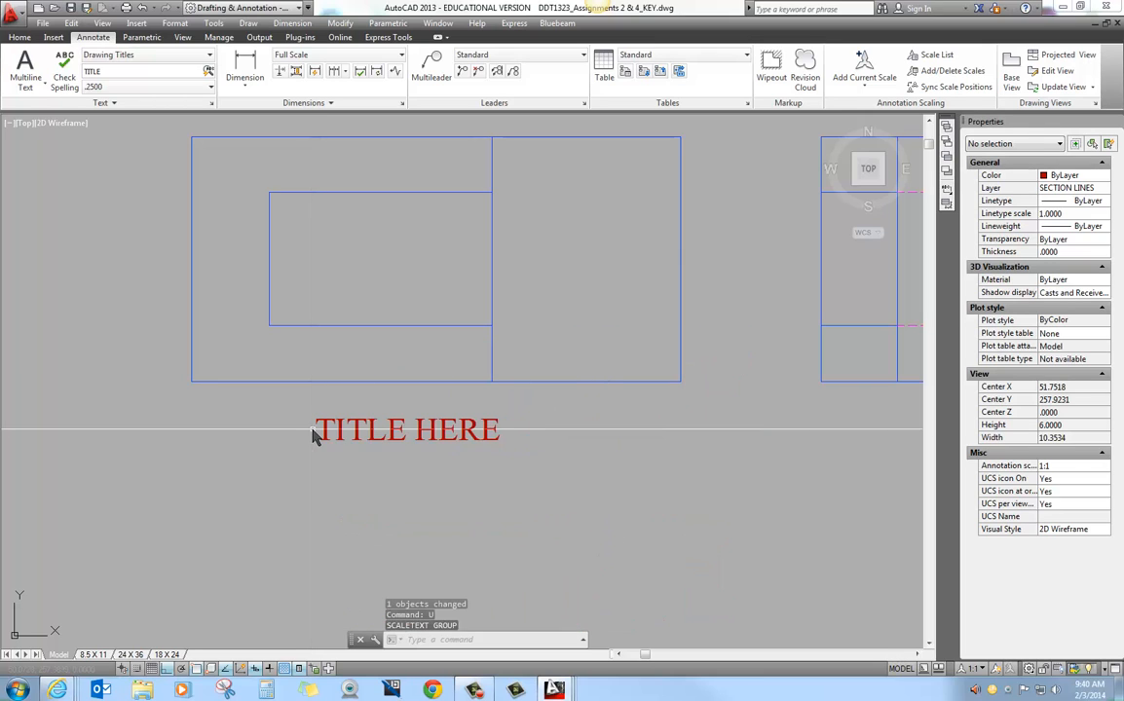
Step: Scale the TITLE HERE text from its top-right (TR) base point to a height of 1.5
left_click(105, 102)
left_click(24, 122)
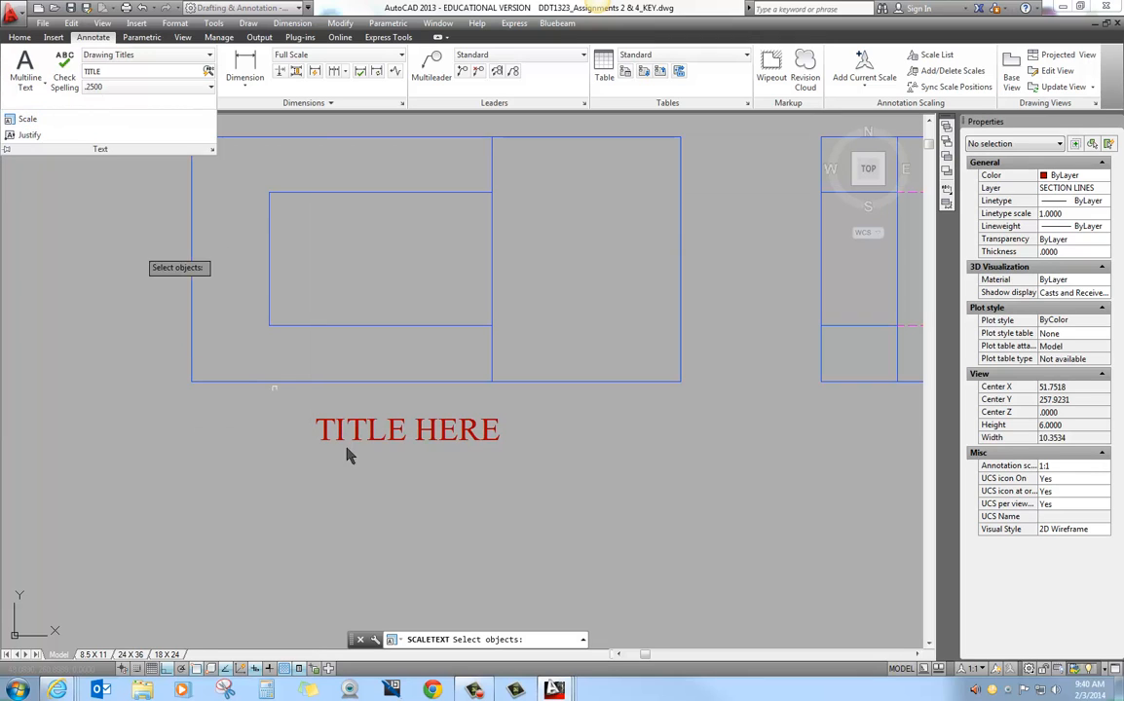
left_click(356, 441)
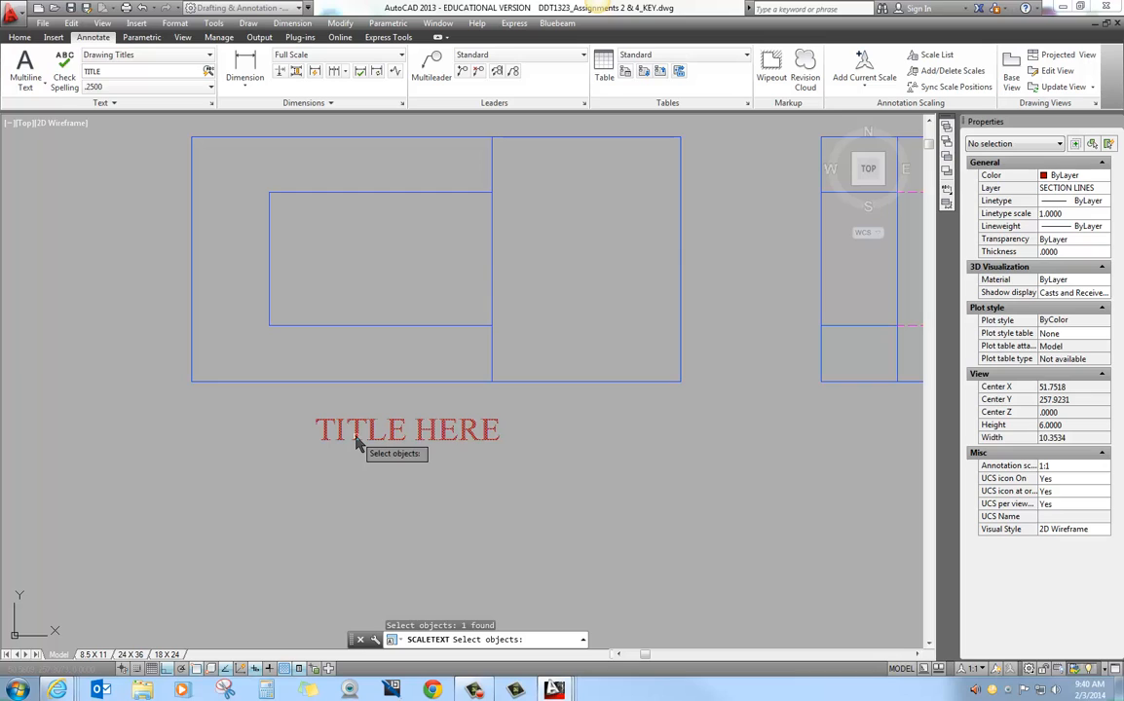
key("Return")
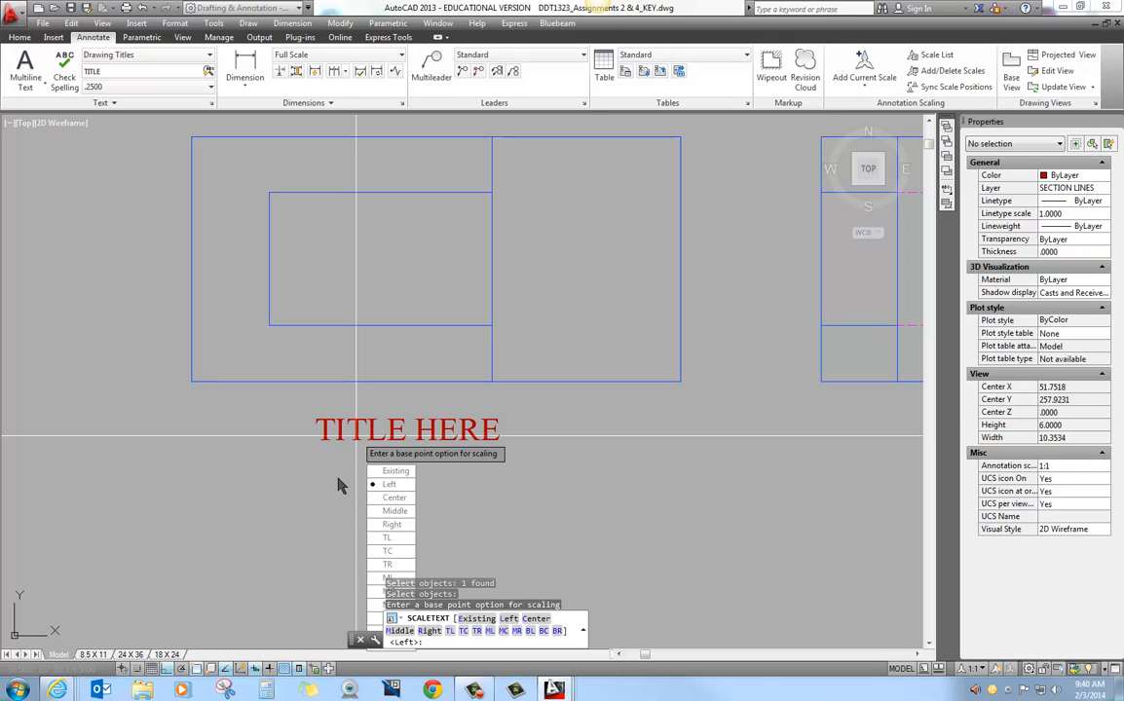
left_click(392, 566)
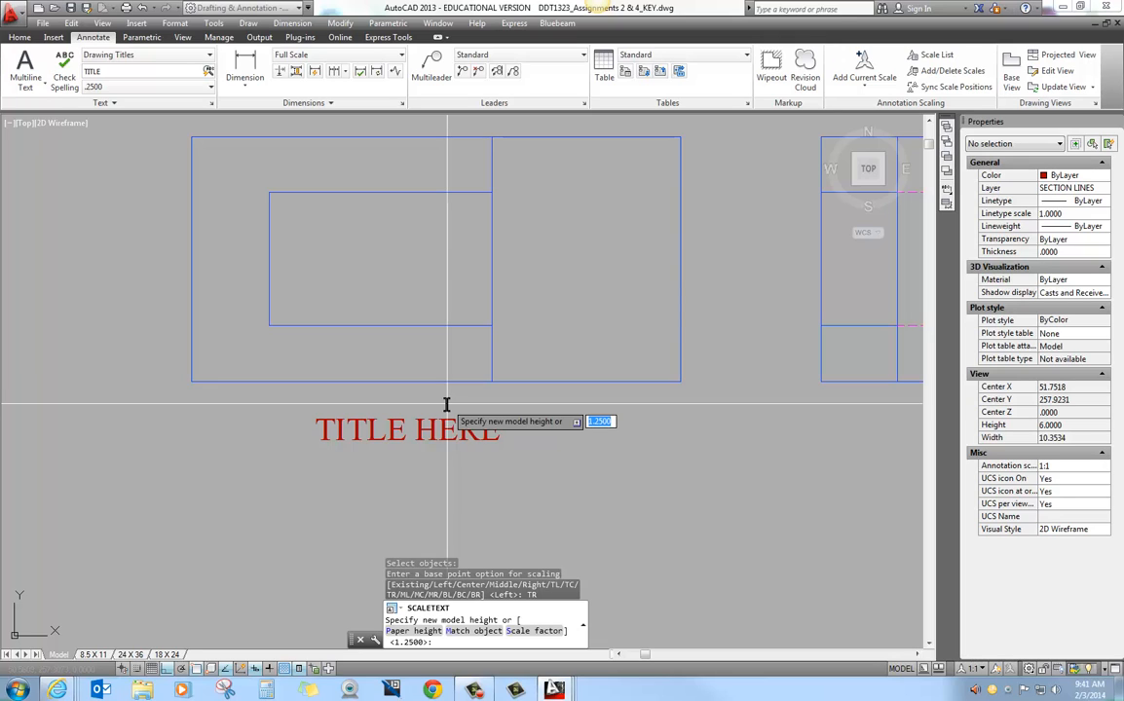
type("1")
key("Return")
scroll(449, 409, "down", 6)
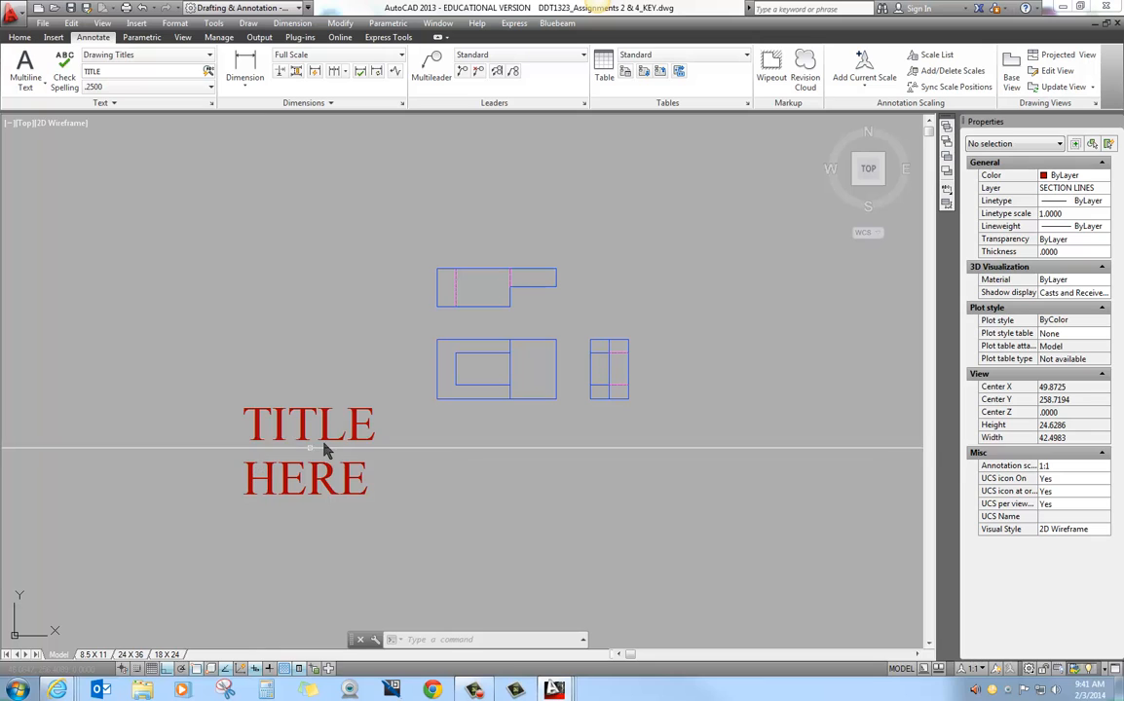
Step: Check the enlarged title's text height property, deselect it and undo the scaling
left_click(331, 445)
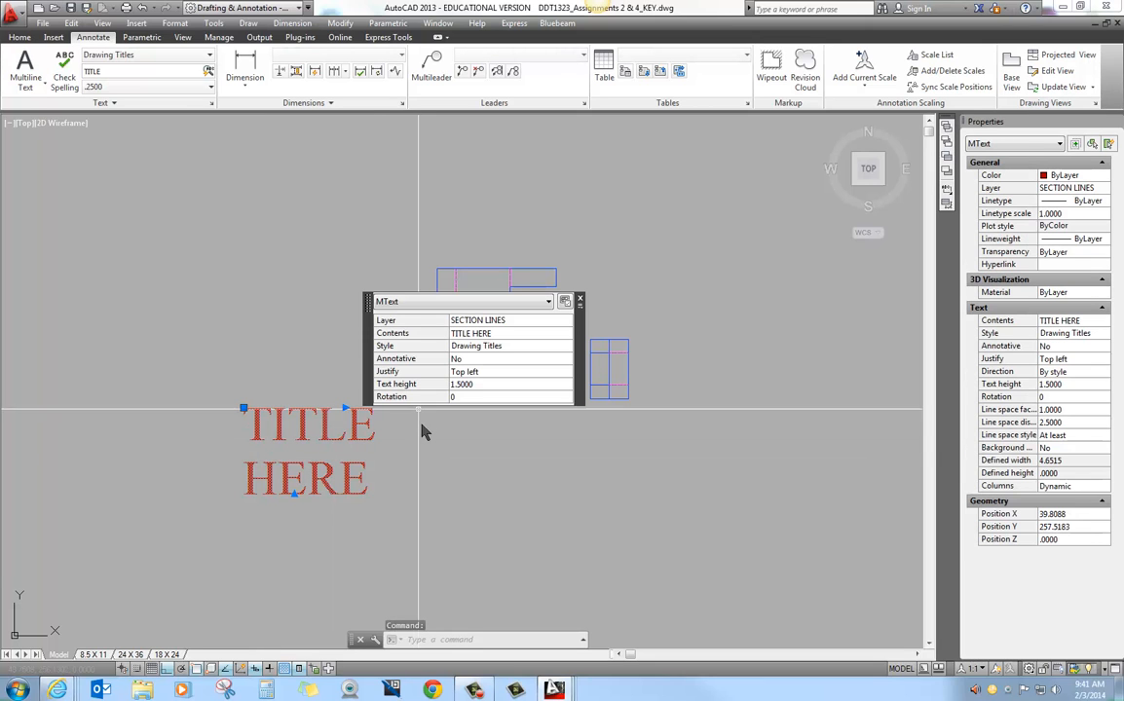
key("Escape")
left_click(142, 8)
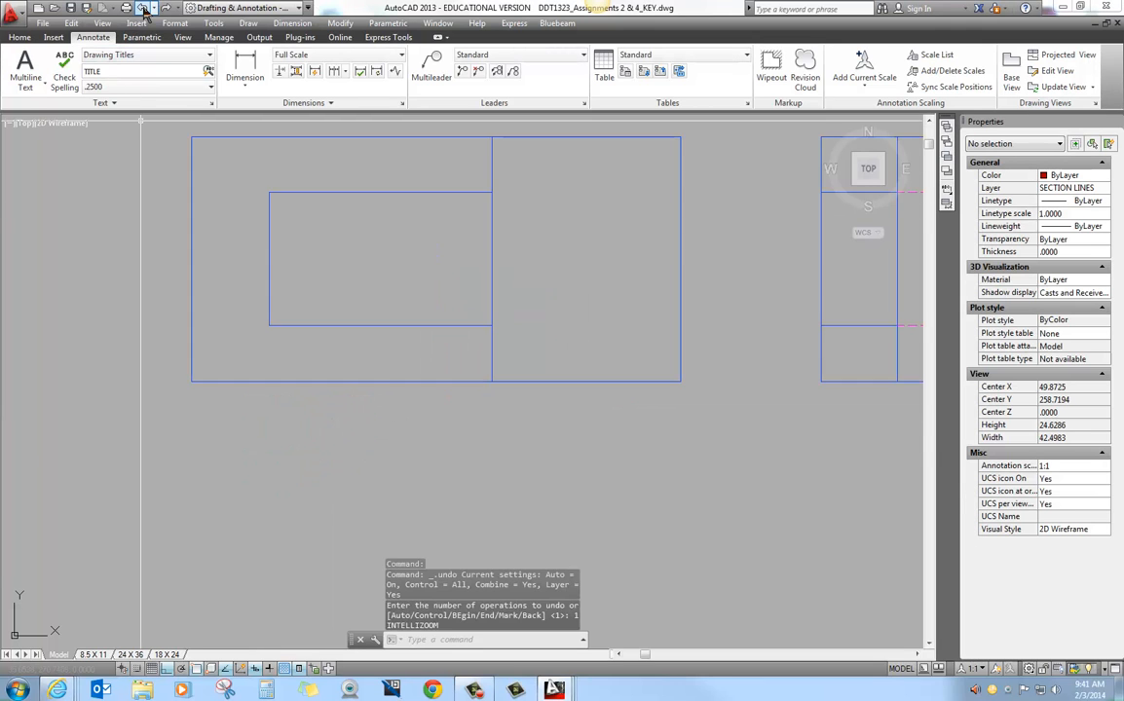
Step: Change the justification of the TITLE HERE text to Left with the Justify Text command
left_click(107, 103)
left_click(28, 136)
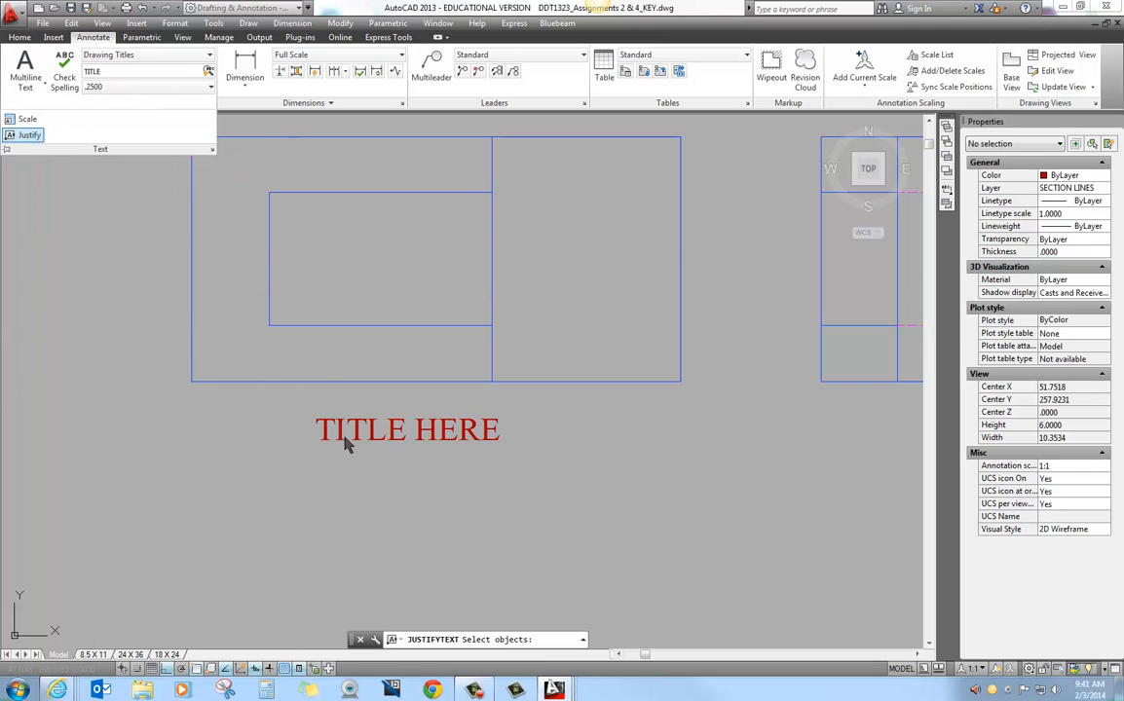
left_click(421, 443)
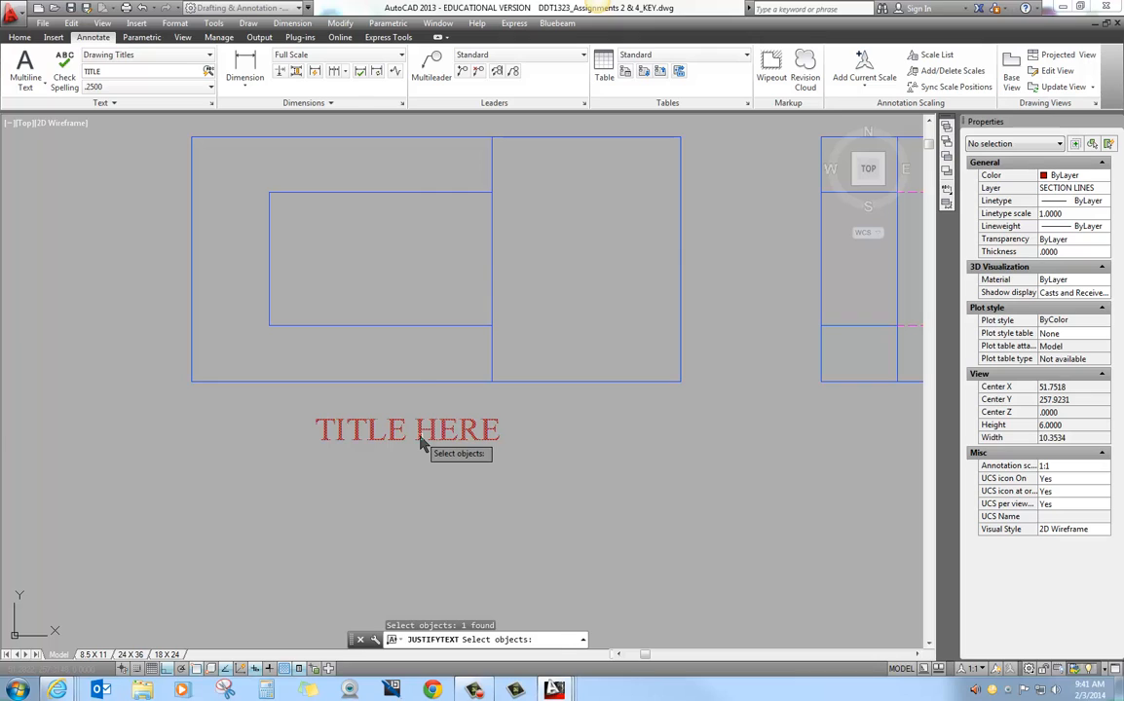
key("Return")
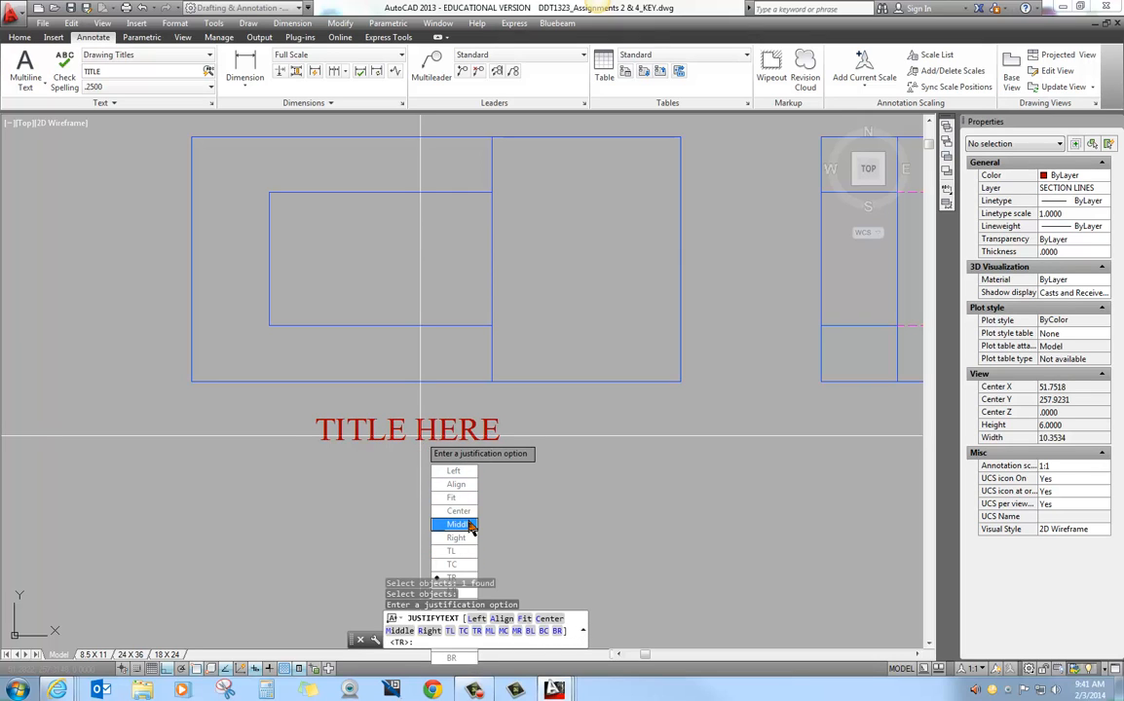
left_click(456, 471)
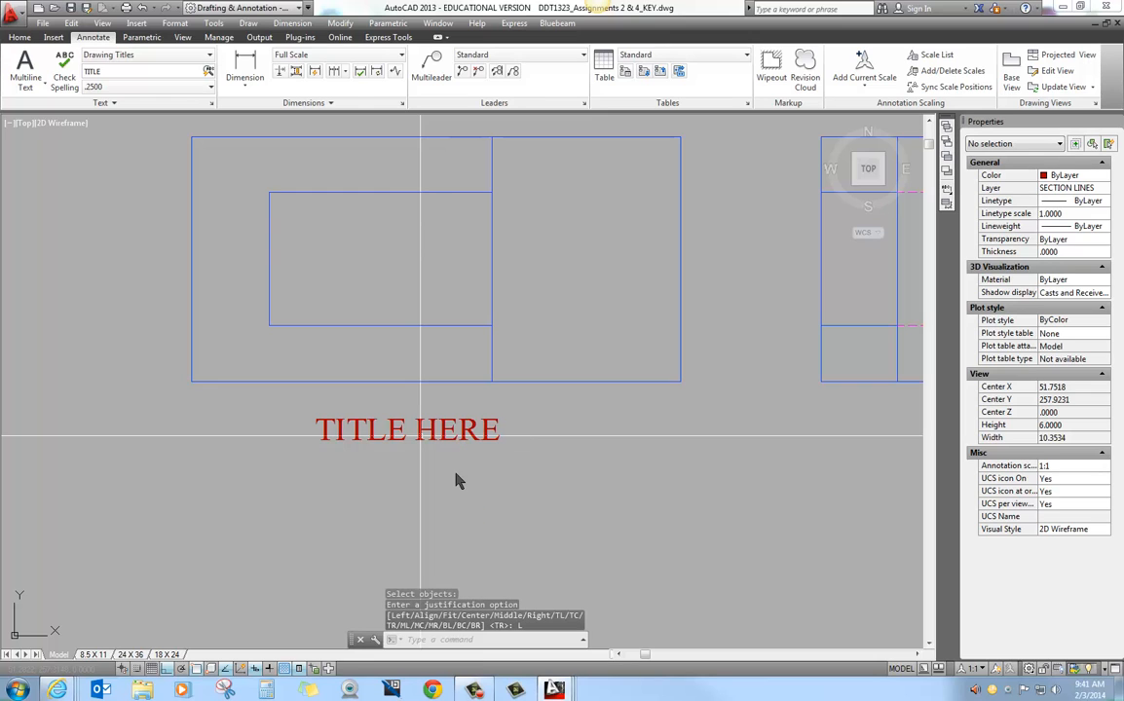
key("Escape")
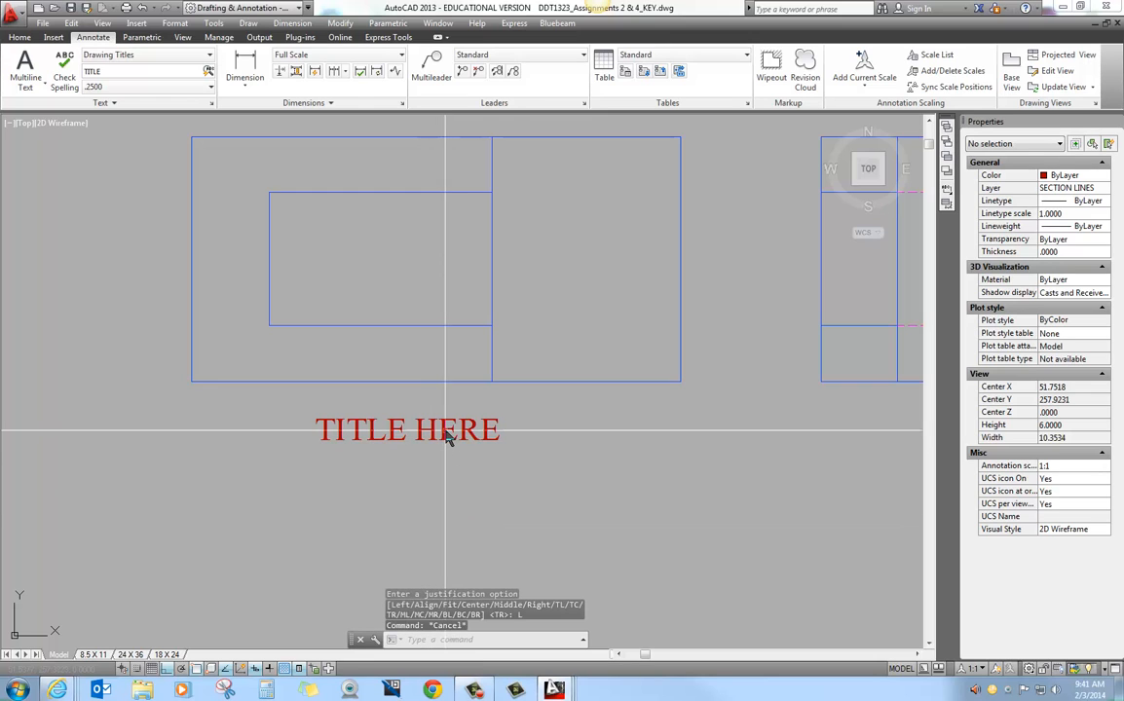
Step: Set the justification property of the TITLE HERE text to Top left and deselect it
left_click(447, 438)
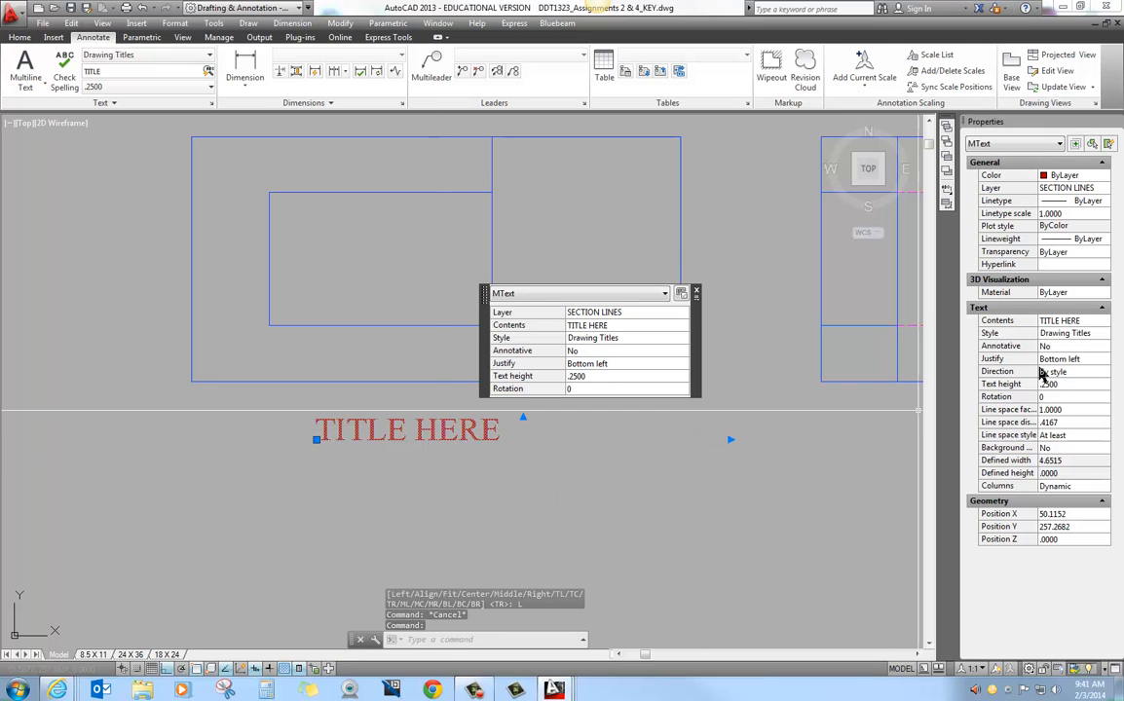
left_click(1105, 361)
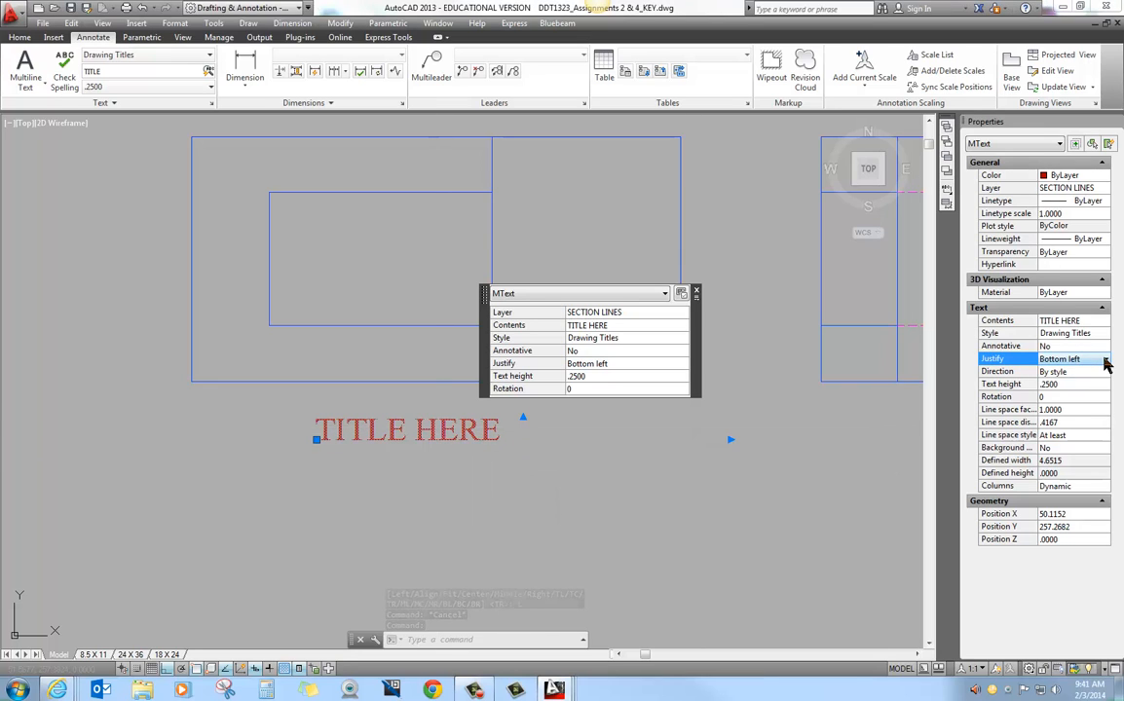
left_click(1107, 361)
left_click(1054, 371)
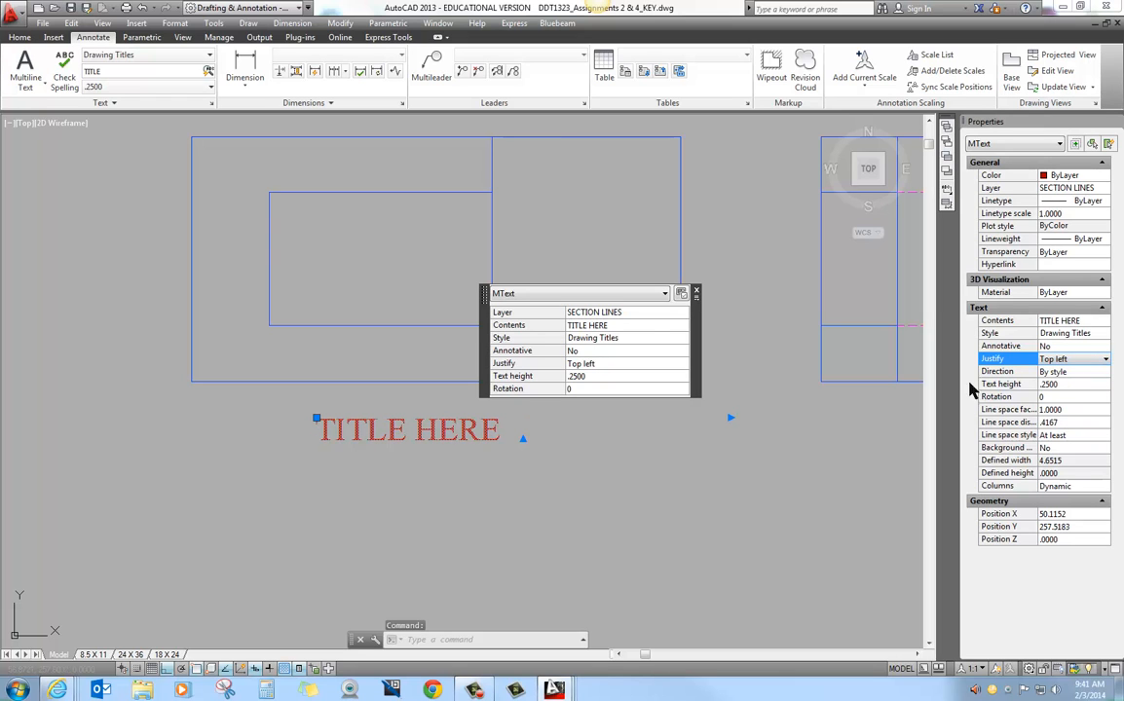
key("Escape")
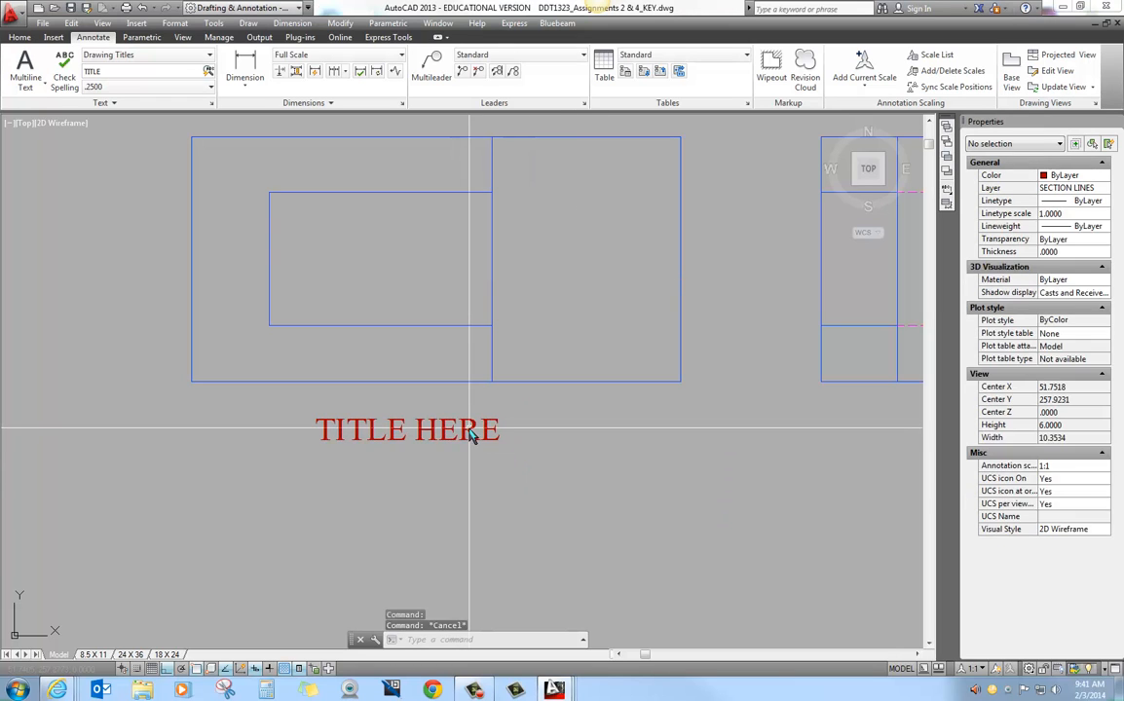
Step: Open the TITLE HERE text for editing, examine its justification options and close the editor without changes
left_click(471, 435)
double_click(468, 435)
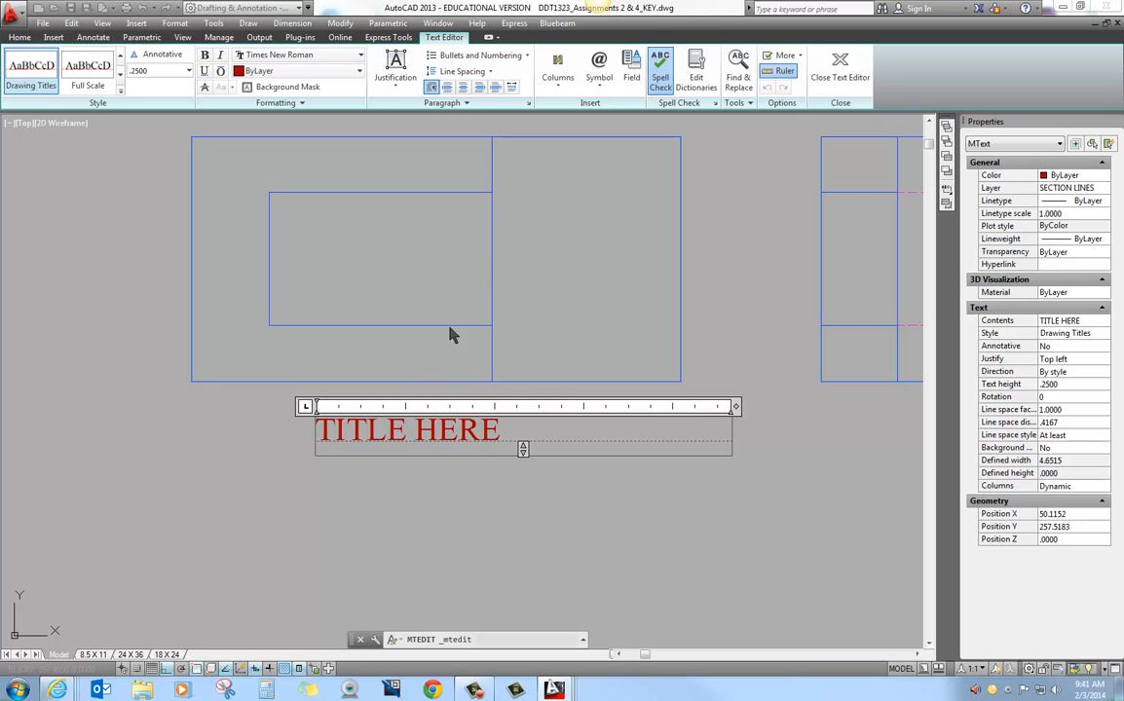
left_click(396, 88)
left_click(425, 513)
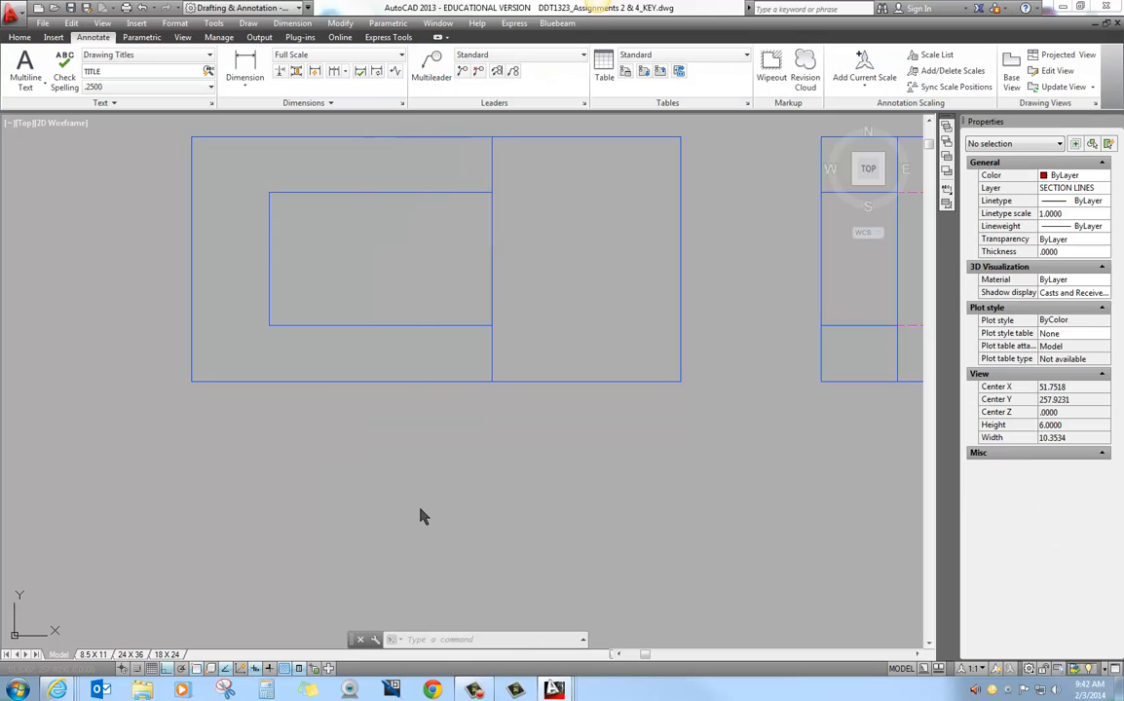
key("Escape")
key("Escape")
middle_click_drag(296, 394, 326, 421)
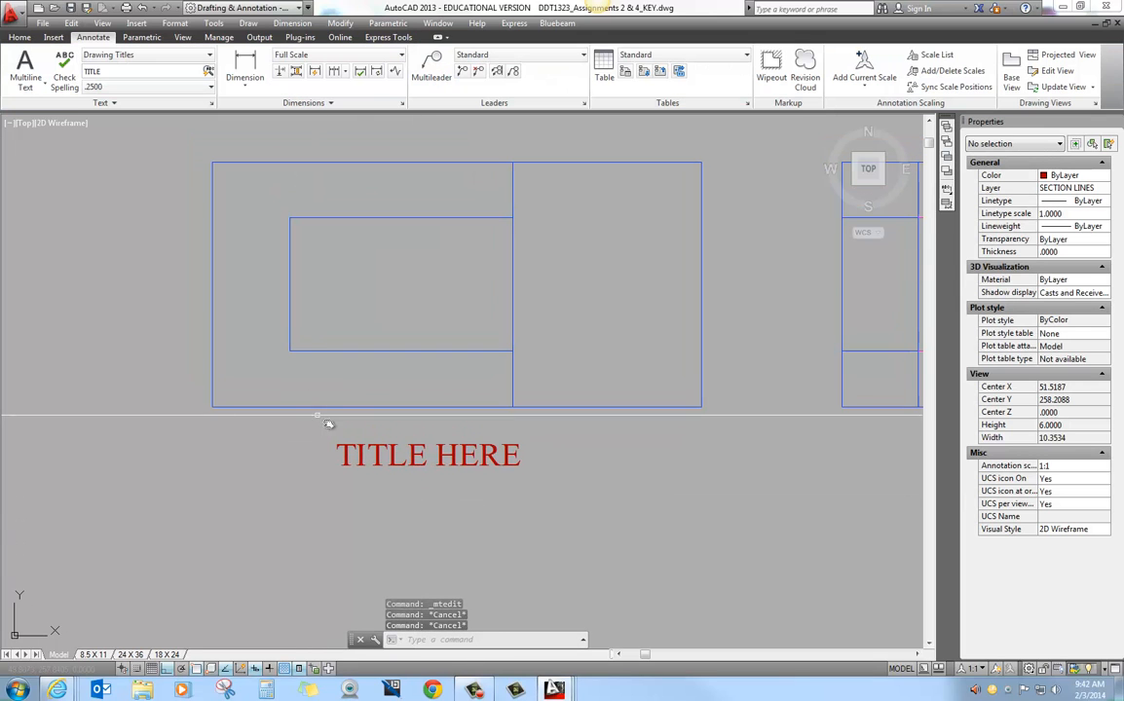